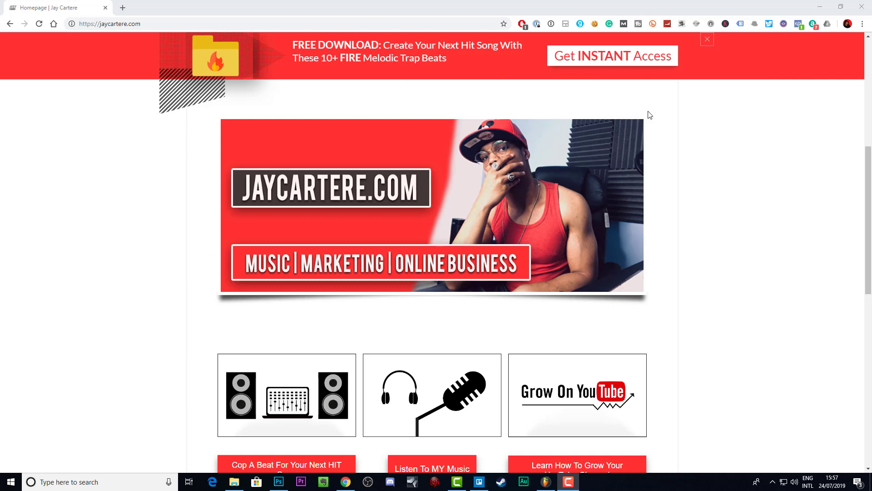
Minimise the browser, position the Channel Rack, and dismiss the Norton security popup.
{"action": "left_click", "coordinate": [821, 7]}
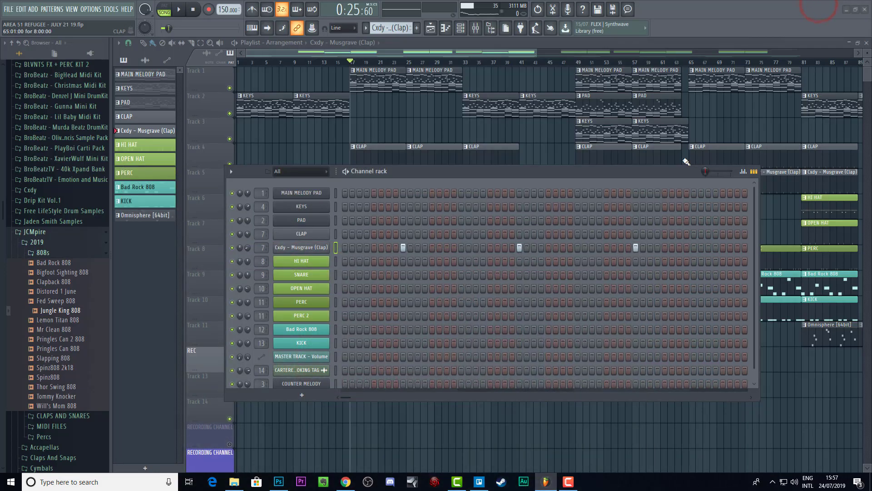
{"action": "left_click_drag", "start_coordinate": [648, 174], "coordinate": [653, 97]}
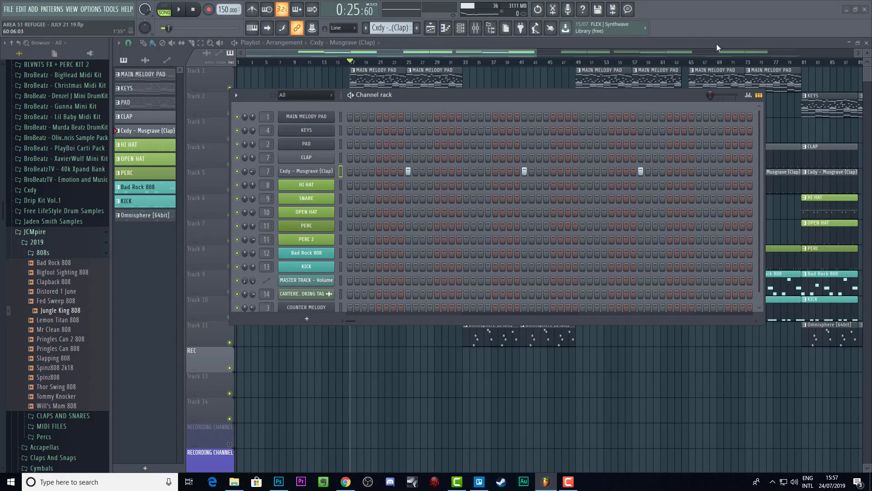
{"action": "left_click_drag", "start_coordinate": [622, 98], "coordinate": [614, 173]}
{"action": "left_click", "coordinate": [866, 375]}
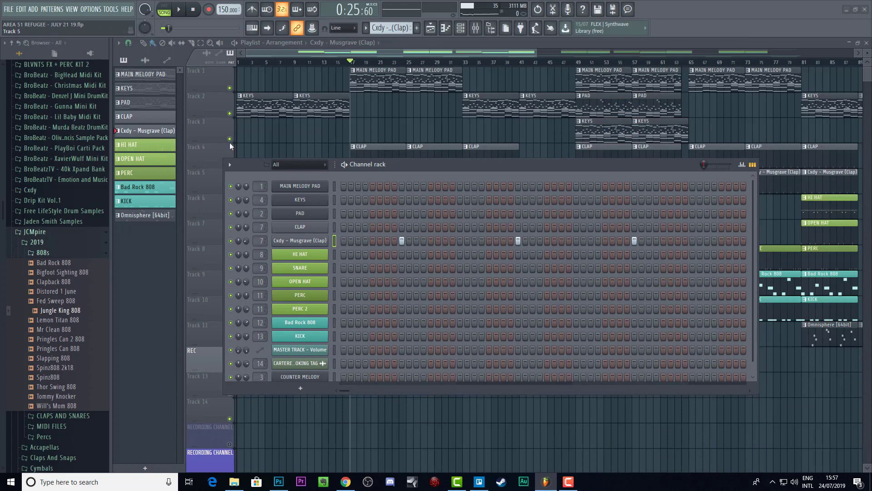
Scroll the pattern selector to Bad Rock 808 and lower the Channel Rack to show more playlist tracks.
{"action": "scroll", "coordinate": [395, 28], "scroll_direction": "down", "scroll_amount": 1}
{"action": "scroll", "coordinate": [395, 28], "scroll_direction": "down", "scroll_amount": 3}
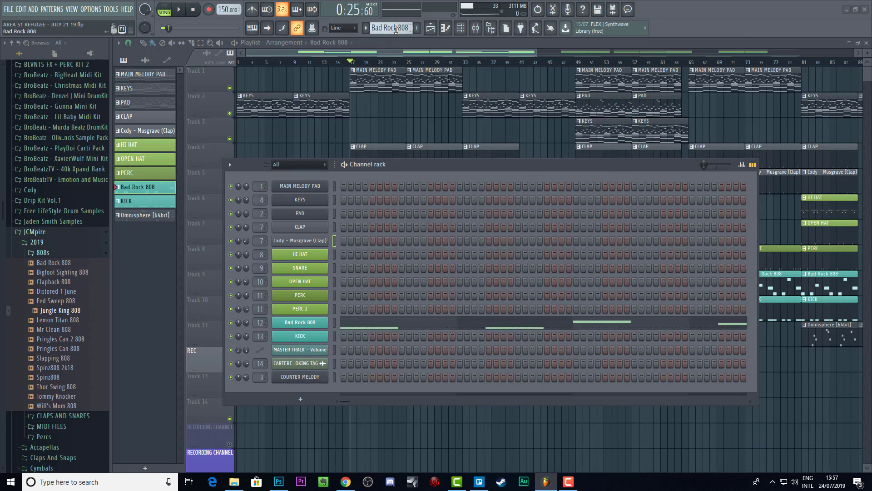
{"action": "left_click_drag", "start_coordinate": [468, 164], "coordinate": [465, 129]}
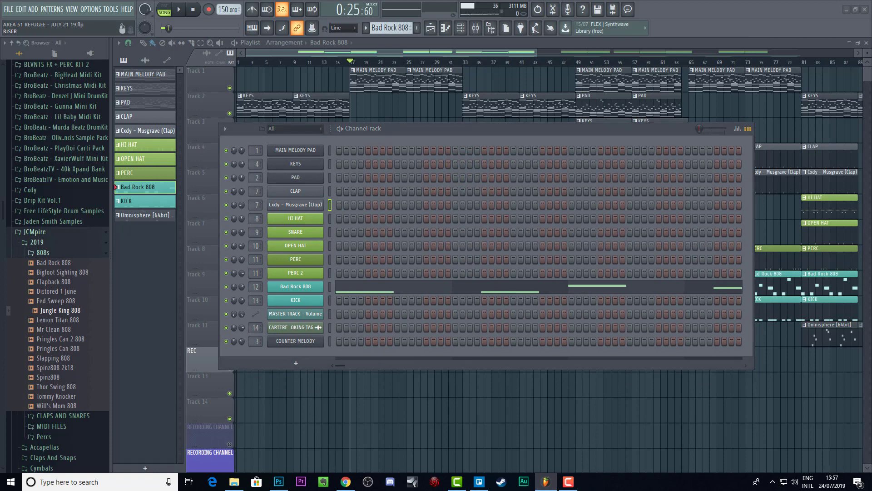
{"action": "left_click_drag", "start_coordinate": [605, 132], "coordinate": [605, 251]}
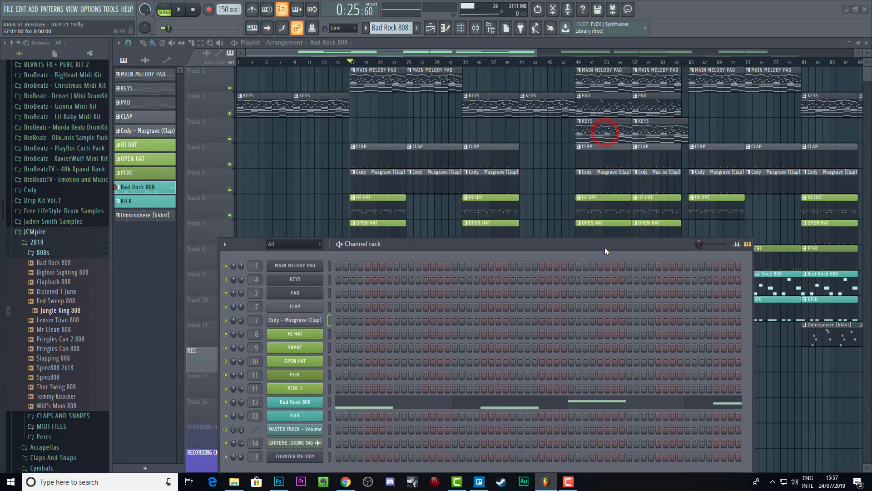
{"action": "key", "text": "space"}
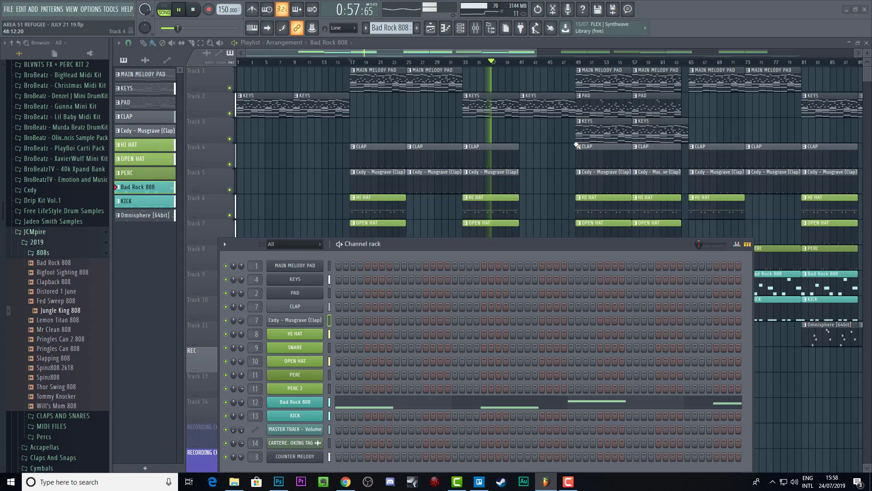
{"action": "key", "text": "space"}
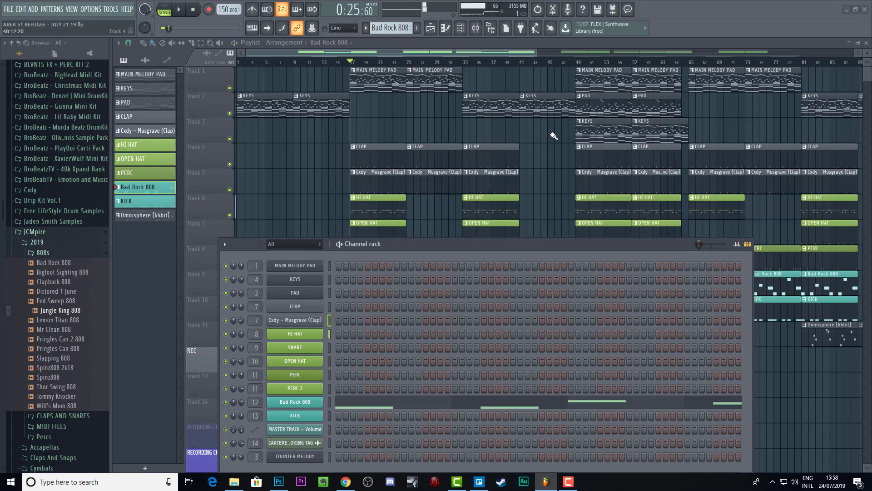
{"action": "left_click_drag", "start_coordinate": [521, 249], "coordinate": [550, 142]}
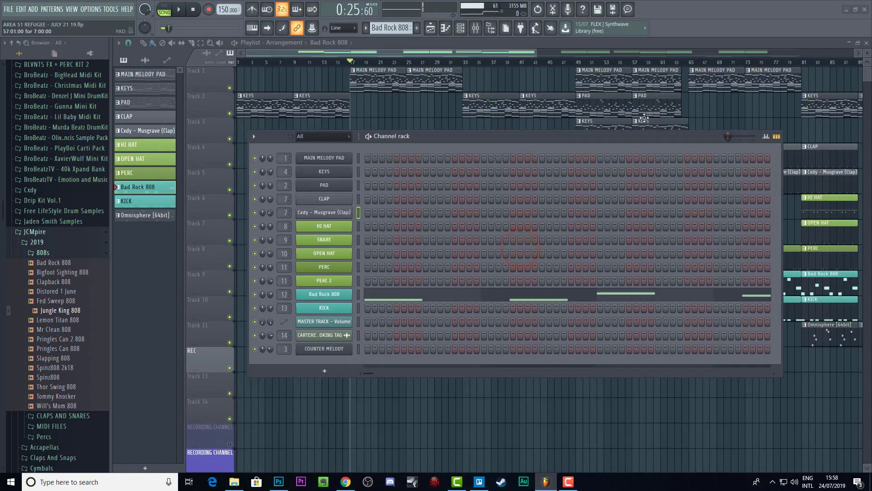
{"action": "left_click_drag", "start_coordinate": [660, 142], "coordinate": [655, 126]}
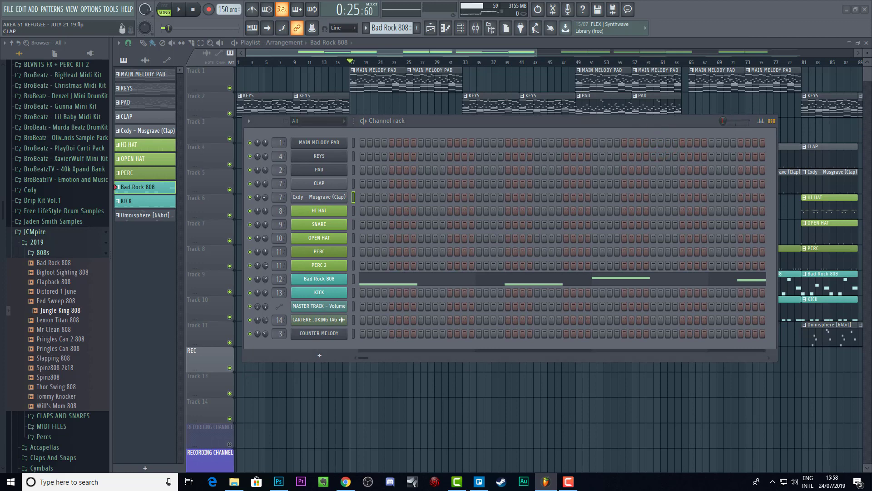
In the F9 Mixer, solo KICK with 808 also playing, and show KICK's EQ and peak controller chain.
{"action": "key", "text": "F9"}
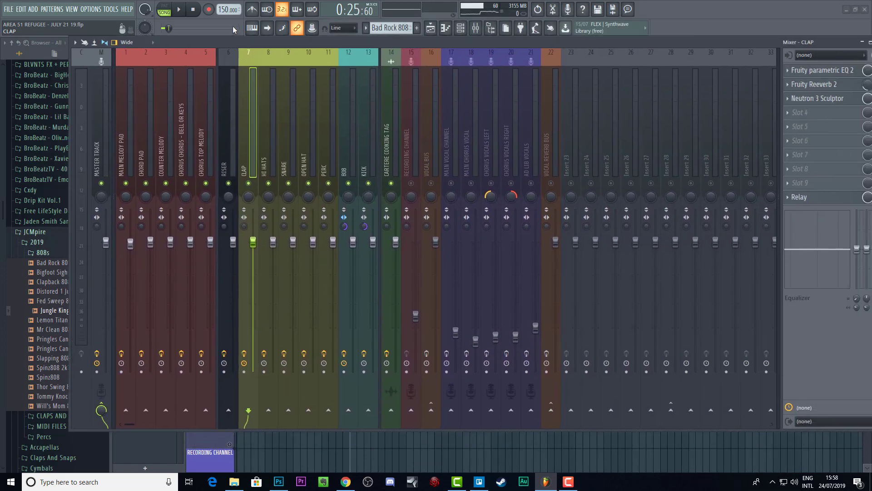
{"action": "left_click_drag", "start_coordinate": [229, 42], "coordinate": [230, 58]}
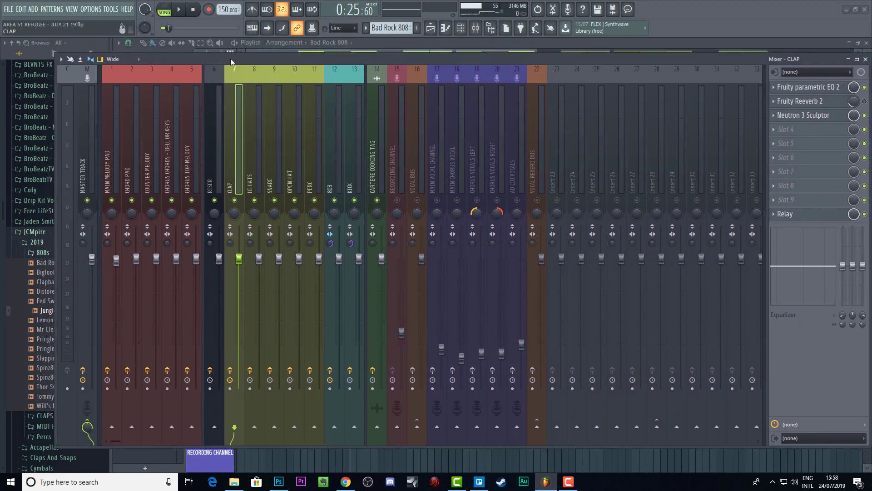
{"action": "right_click", "coordinate": [334, 200]}
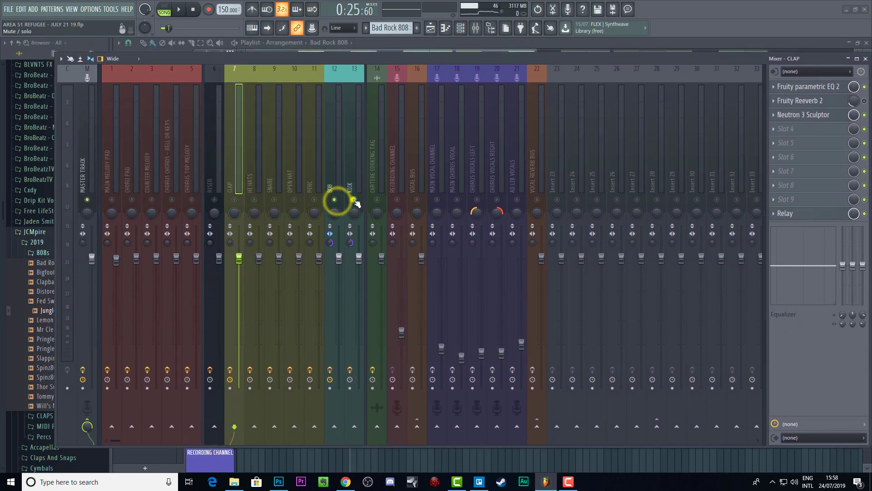
{"action": "right_click", "coordinate": [354, 200]}
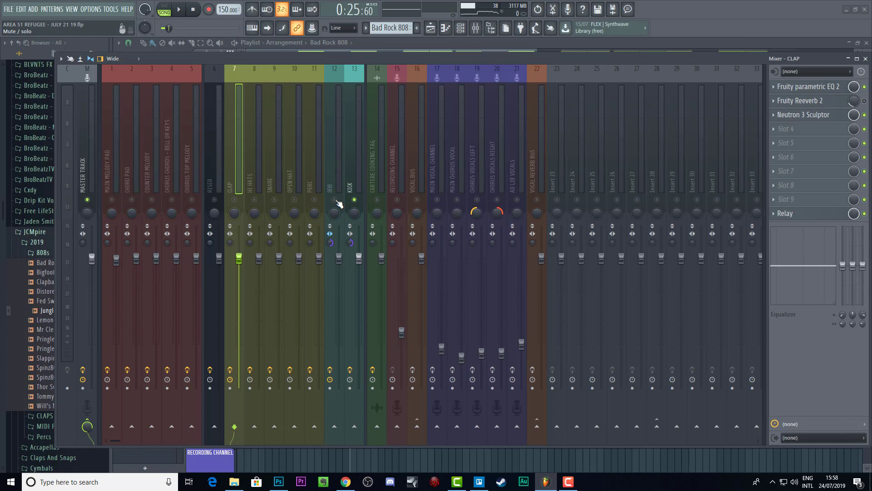
{"action": "left_click", "coordinate": [334, 201]}
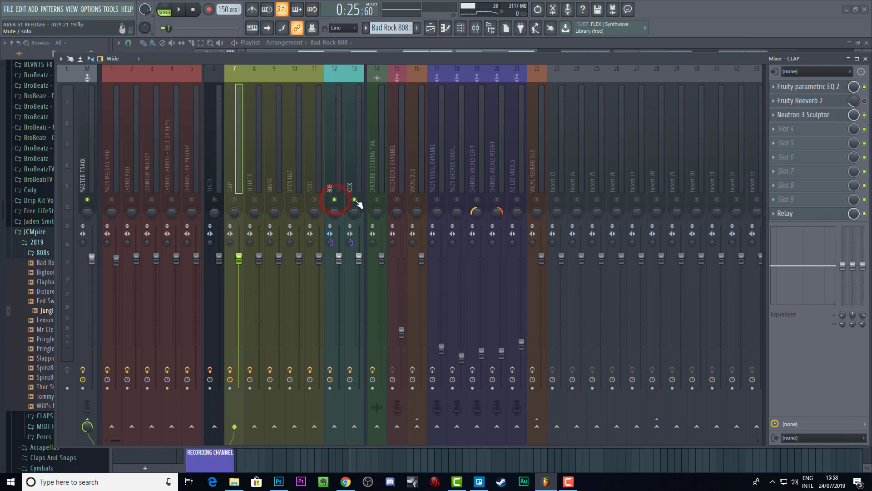
{"action": "left_click", "coordinate": [351, 151]}
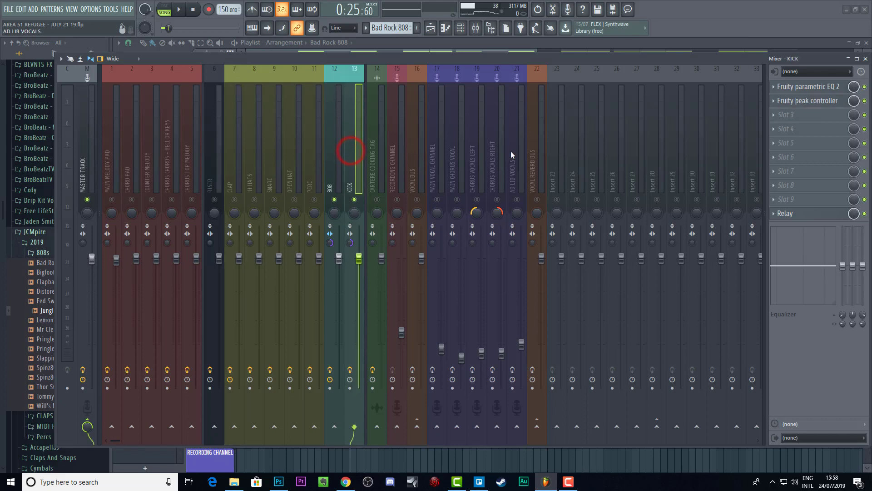
{"action": "left_click_drag", "start_coordinate": [713, 62], "coordinate": [693, 59]}
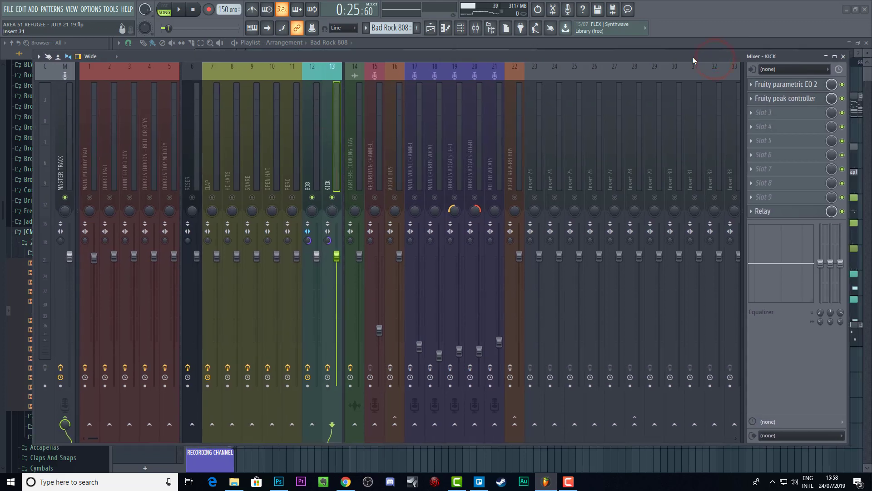
Open the KICK's Fruity parametric EQ 2 and loop-play bars 49–64.
{"action": "left_click", "coordinate": [782, 86]}
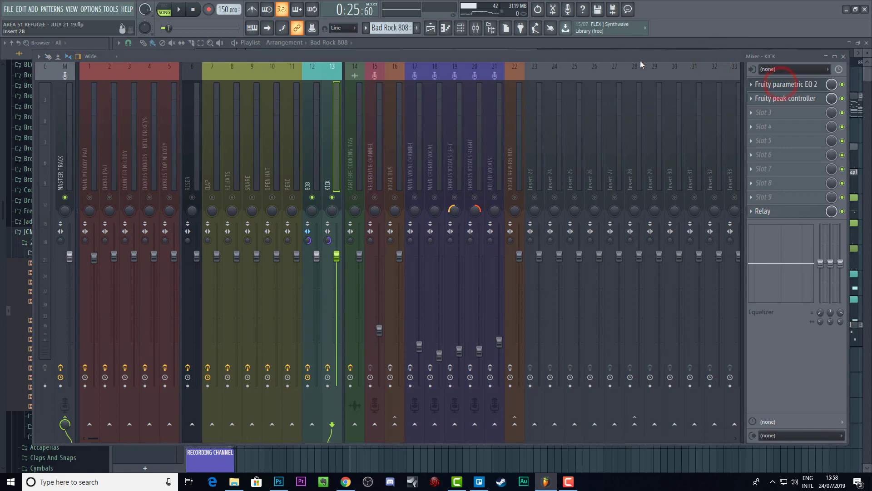
{"action": "left_click_drag", "start_coordinate": [641, 56], "coordinate": [682, 245]}
{"action": "left_click_drag", "start_coordinate": [206, 134], "coordinate": [392, 26]}
{"action": "left_click_drag", "start_coordinate": [436, 121], "coordinate": [714, 147]}
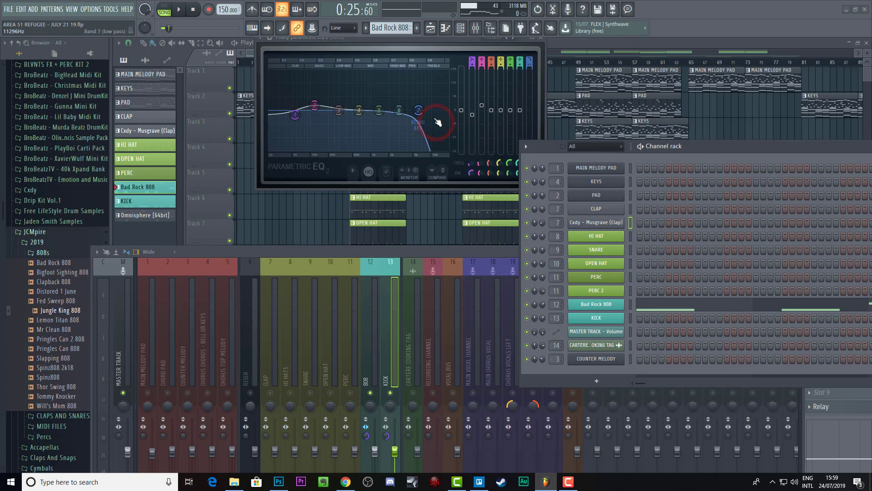
{"action": "left_click_drag", "start_coordinate": [383, 40], "coordinate": [359, 64]}
{"action": "mouse_move", "coordinate": [292, 131]}
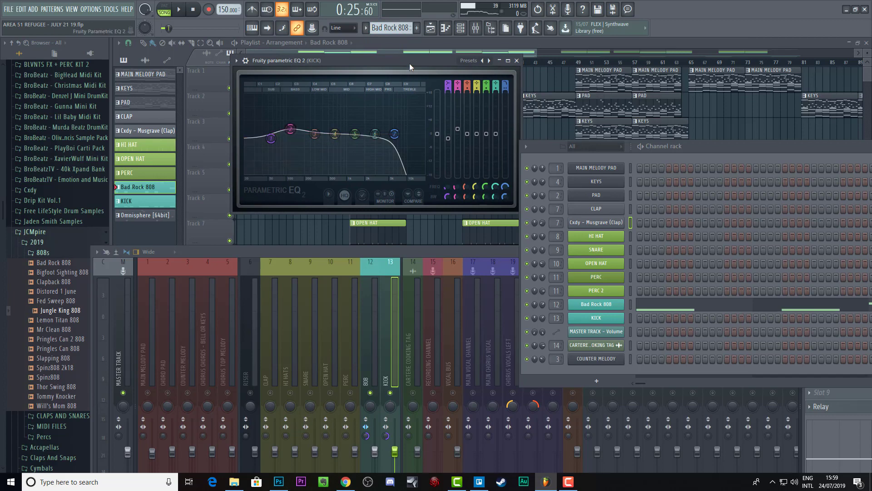
{"action": "left_click_drag", "start_coordinate": [410, 61], "coordinate": [394, 153]}
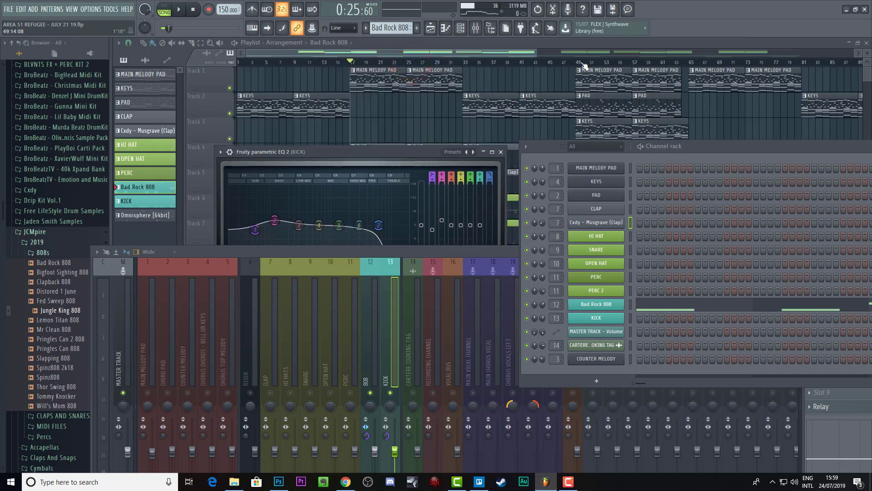
{"action": "left_click_drag", "start_coordinate": [584, 65], "coordinate": [685, 73]}
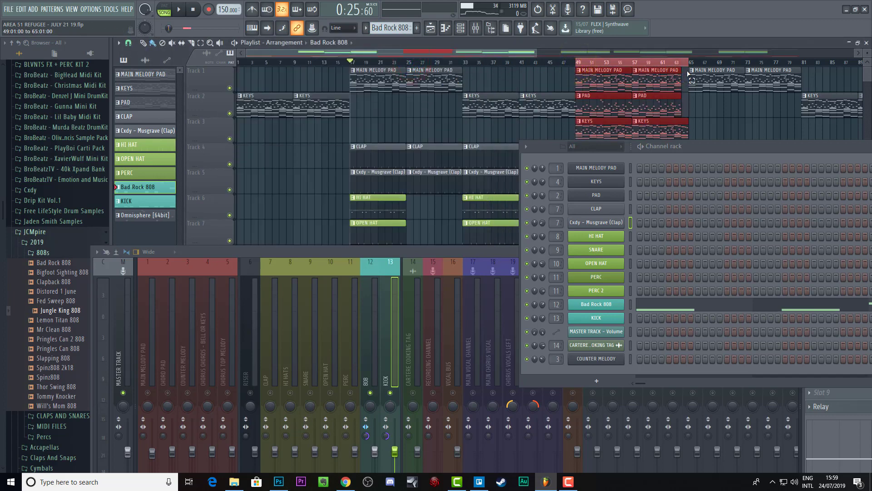
{"action": "key", "text": "space"}
Bring the KICK EQ forward and drag its low shelf band to about 50–56 Hz.
{"action": "left_click", "coordinate": [431, 254]}
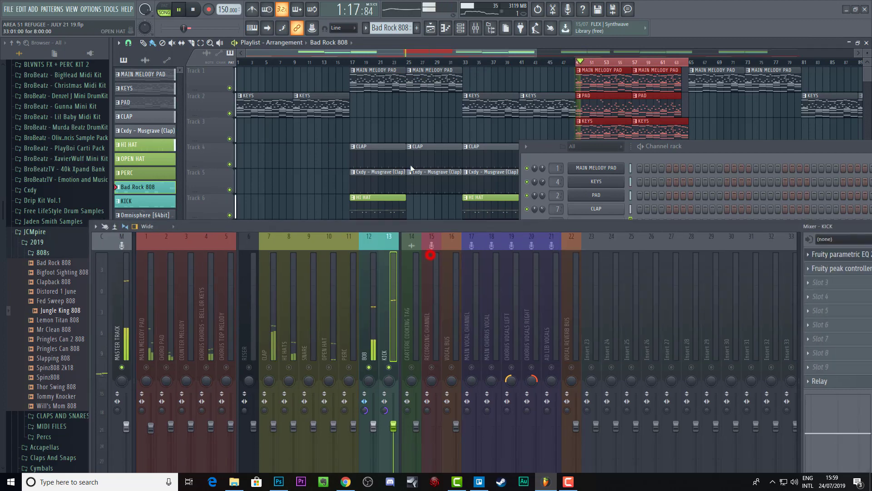
{"action": "left_click_drag", "start_coordinate": [412, 168], "coordinate": [382, 74]}
{"action": "left_click", "coordinate": [804, 124]}
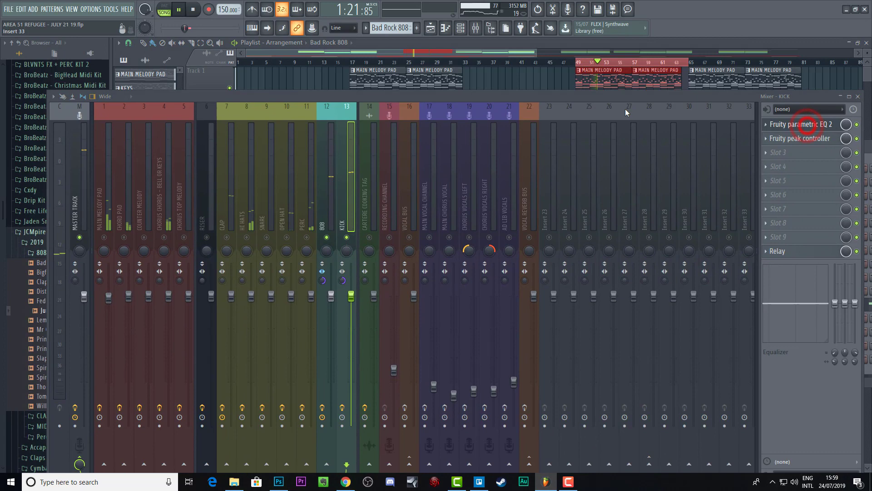
{"action": "left_click_drag", "start_coordinate": [604, 97], "coordinate": [645, 272]}
{"action": "left_click", "coordinate": [411, 153]}
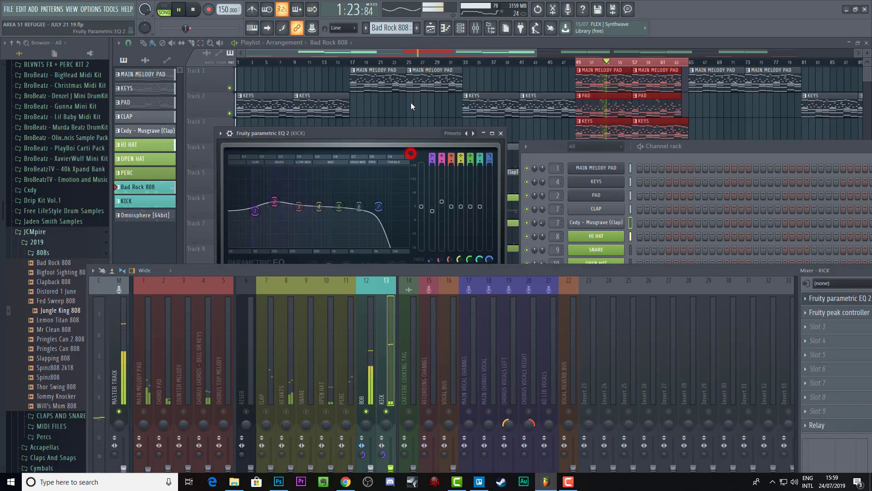
{"action": "left_click_drag", "start_coordinate": [411, 106], "coordinate": [412, 100]}
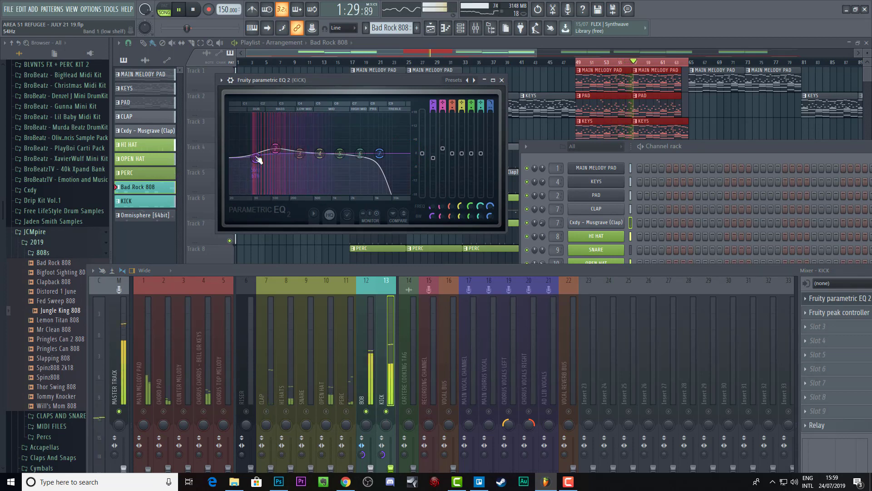
{"action": "left_click_drag", "start_coordinate": [259, 160], "coordinate": [255, 158]}
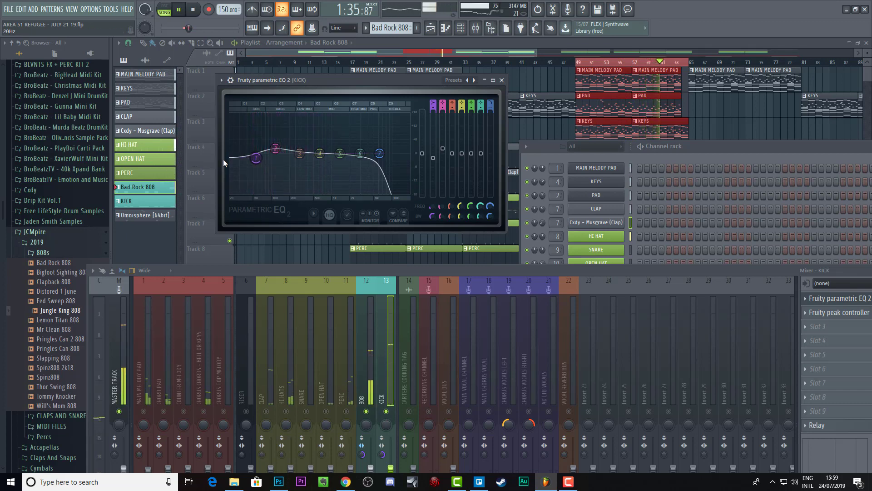
{"action": "mouse_move", "coordinate": [253, 165]}
{"action": "left_mouse_down"}
{"action": "mouse_move", "coordinate": [356, 161]}
{"action": "mouse_move", "coordinate": [282, 168]}
{"action": "left_mouse_up"}
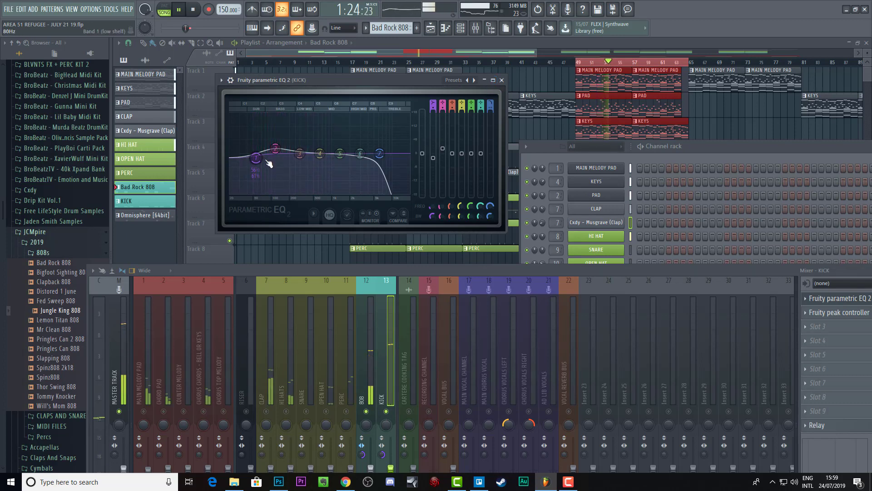
Close the KICK EQ, stop playback, and inspect then close the existing peak controller's settings.
{"action": "left_click", "coordinate": [502, 80]}
{"action": "left_click_drag", "start_coordinate": [564, 267], "coordinate": [499, 132]}
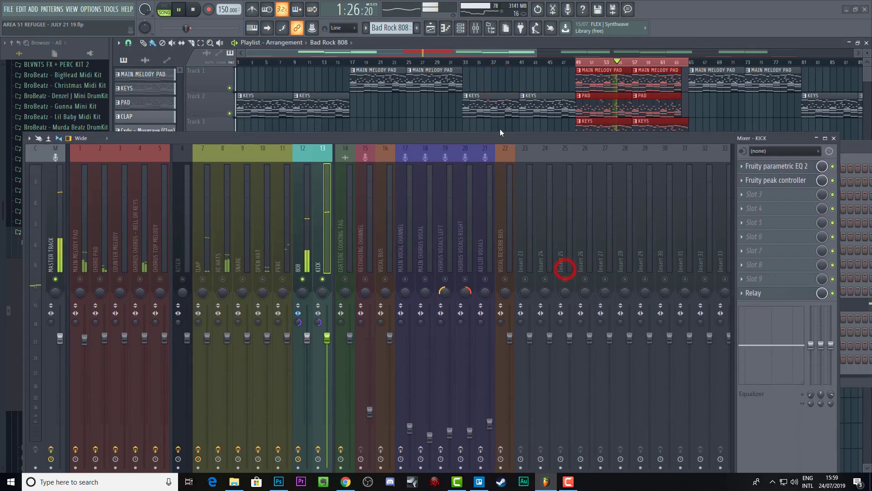
{"action": "key", "text": "space"}
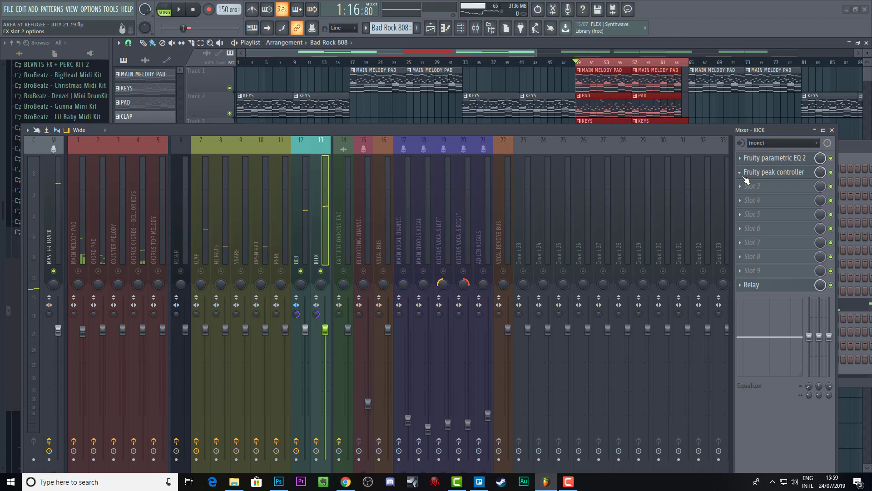
{"action": "left_click", "coordinate": [742, 174]}
{"action": "left_click", "coordinate": [765, 172]}
{"action": "left_click", "coordinate": [778, 172]}
{"action": "left_click_drag", "start_coordinate": [656, 148], "coordinate": [674, 275]}
{"action": "left_click_drag", "start_coordinate": [350, 173], "coordinate": [367, 85]}
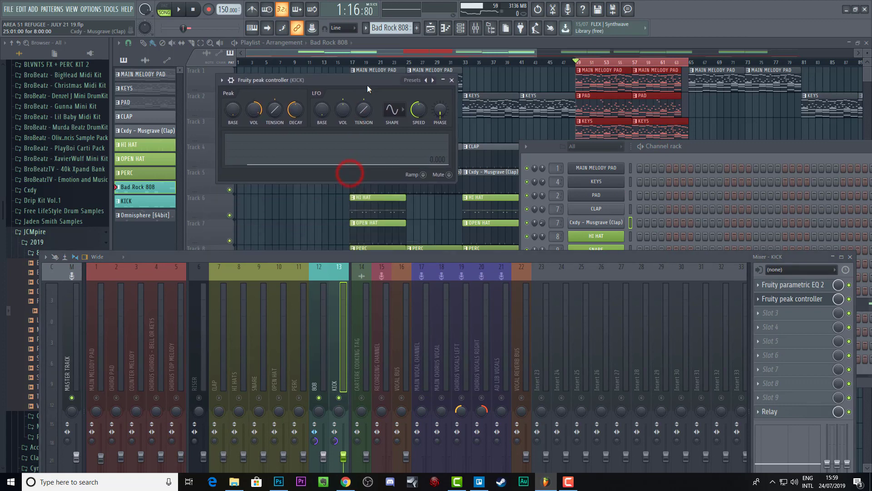
{"action": "left_click", "coordinate": [452, 81]}
{"action": "left_click_drag", "start_coordinate": [495, 258], "coordinate": [479, 64]}
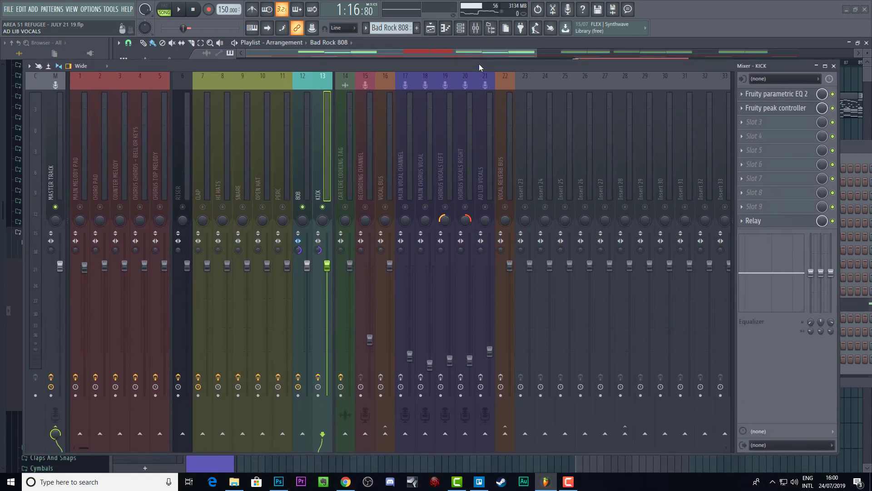
Load Fruity Peak Controller into the KICK's third effect slot and audition the ducking.
{"action": "left_click", "coordinate": [747, 123]}
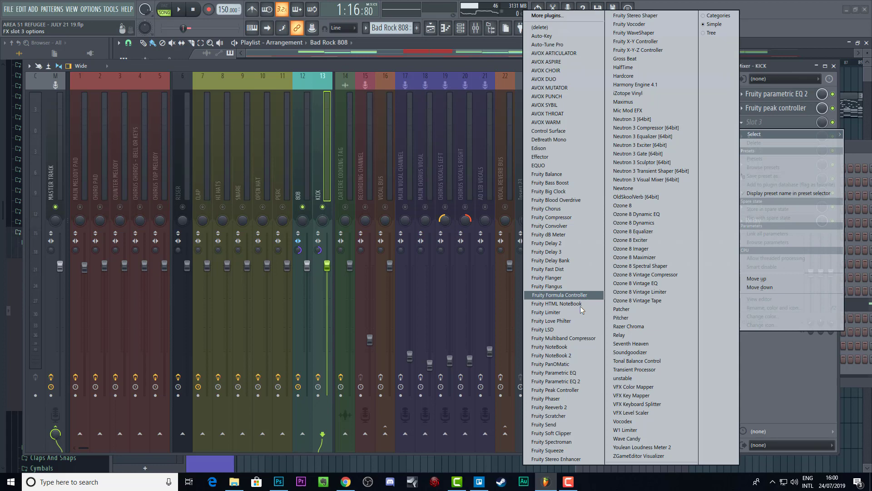
{"action": "left_click", "coordinate": [575, 390]}
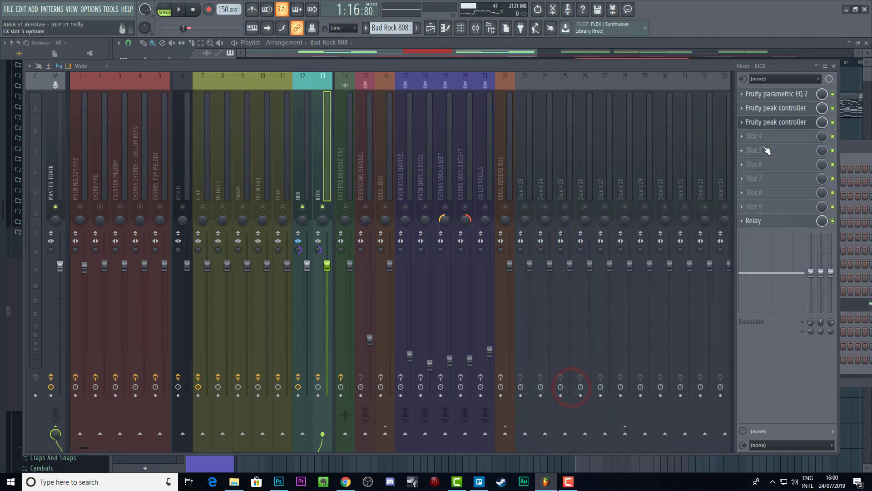
{"action": "left_click_drag", "start_coordinate": [617, 66], "coordinate": [612, 266]}
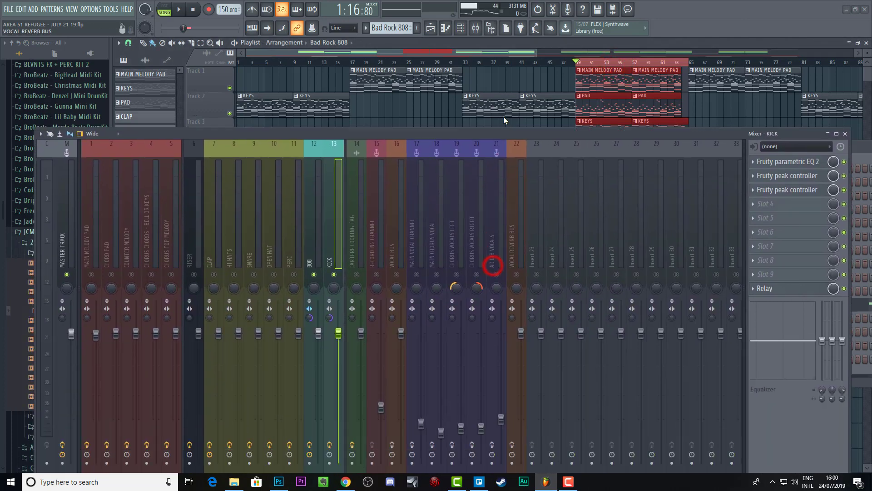
{"action": "left_click", "coordinate": [565, 114]}
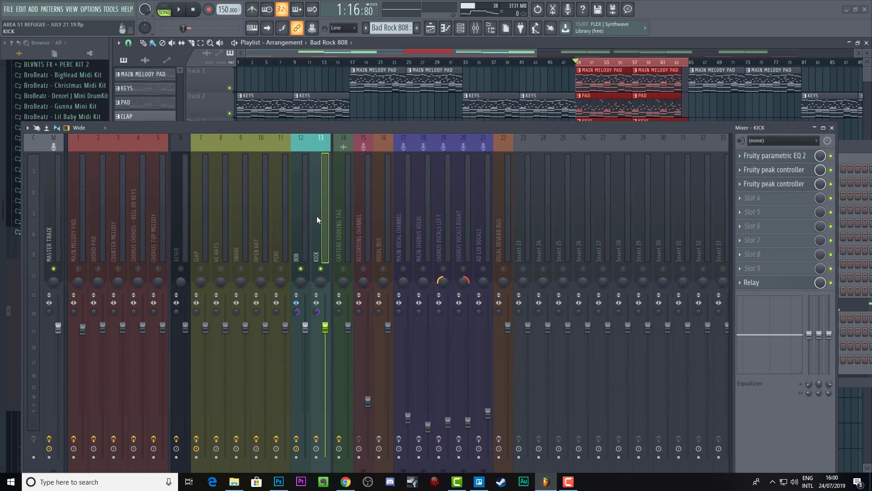
{"action": "key", "text": "space"}
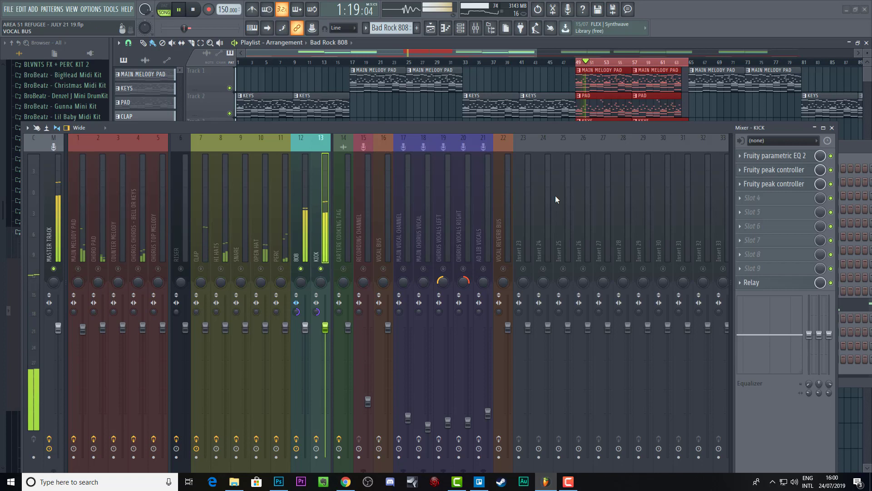
{"action": "key", "text": "space"}
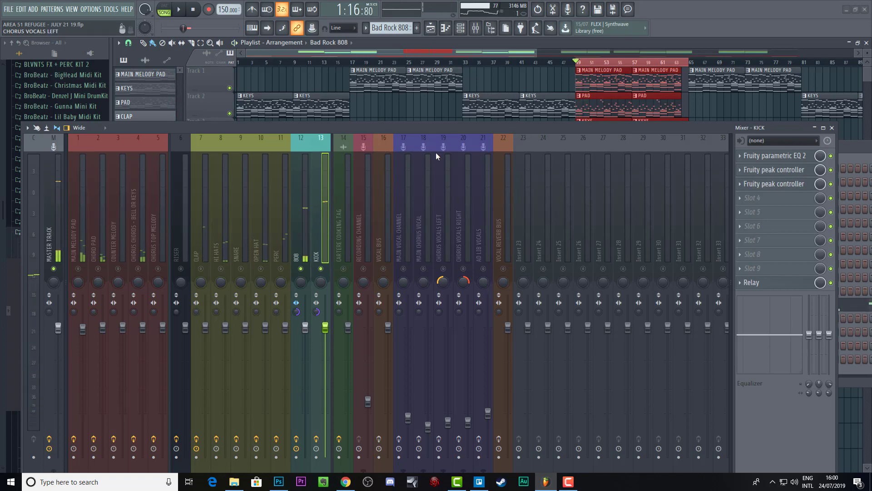
Bypass Soundgoodizer on the 808 track and open its Fruity parametric EQ 2.
{"action": "left_click", "coordinate": [296, 193]}
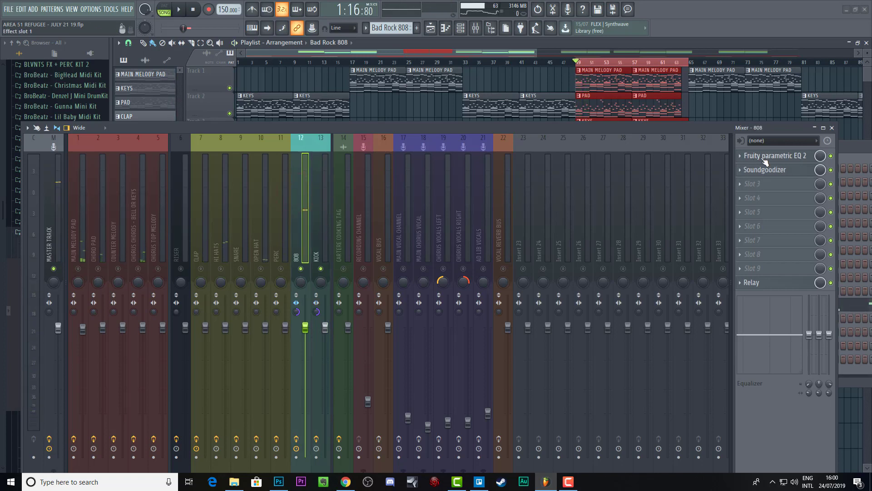
{"action": "left_click", "coordinate": [831, 170]}
{"action": "left_click", "coordinate": [798, 156]}
{"action": "left_click_drag", "start_coordinate": [645, 128], "coordinate": [662, 152]}
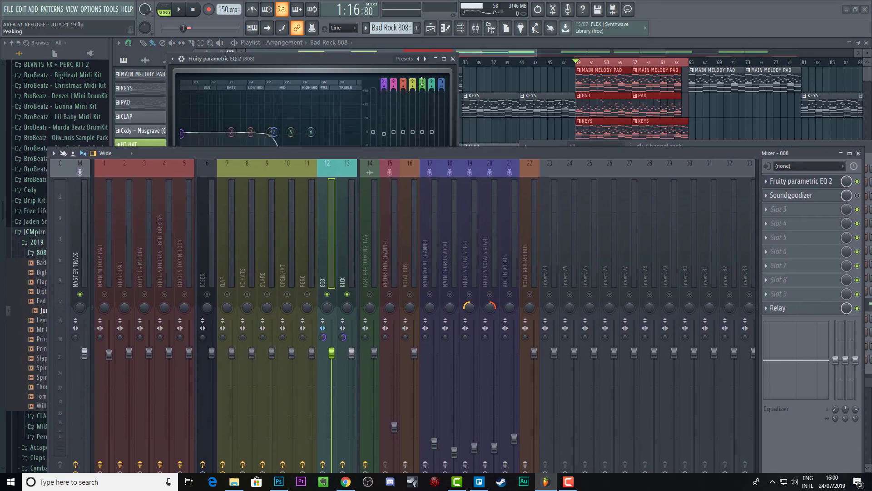
{"action": "left_click_drag", "start_coordinate": [358, 155], "coordinate": [355, 234]}
{"action": "left_click_drag", "start_coordinate": [309, 58], "coordinate": [315, 74]}
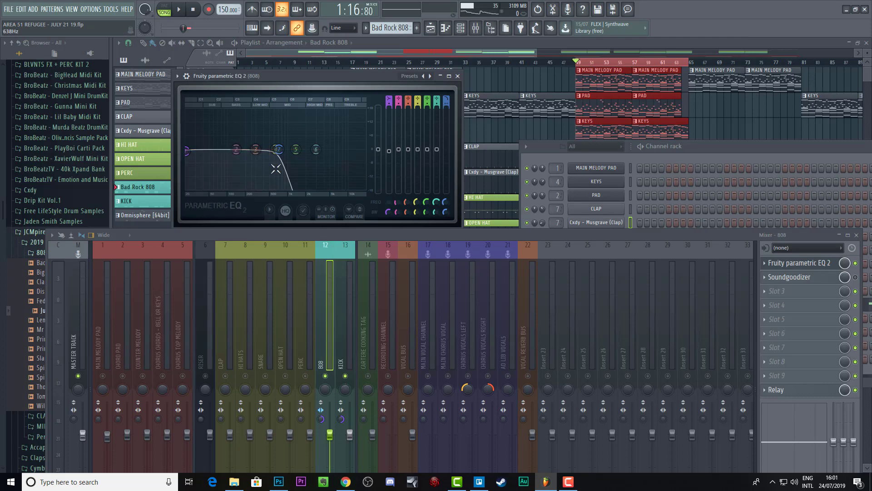
During playback, lower the 808 EQ's band 2 and boost band 3 by 2.5 dB near 298 Hz.
{"action": "key", "text": "space"}
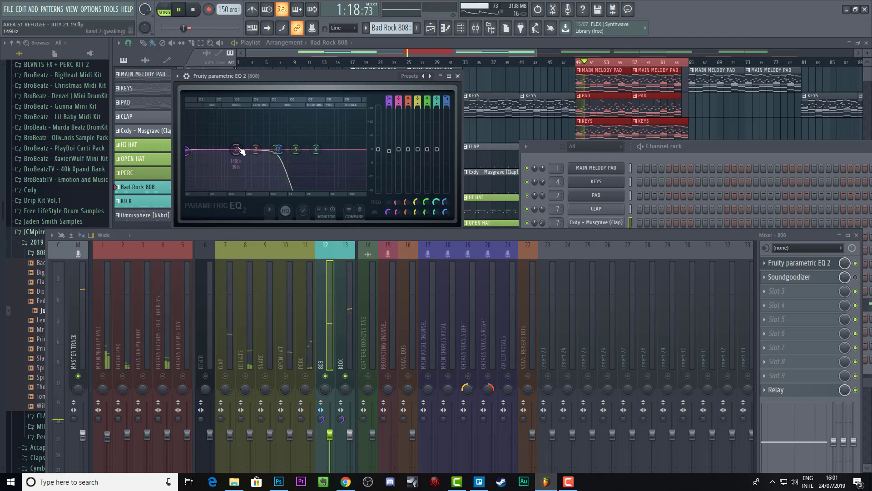
{"action": "mouse_move", "coordinate": [237, 149]}
{"action": "left_mouse_down"}
{"action": "mouse_move", "coordinate": [250, 149]}
{"action": "mouse_move", "coordinate": [241, 148]}
{"action": "mouse_move", "coordinate": [246, 155]}
{"action": "left_mouse_up"}
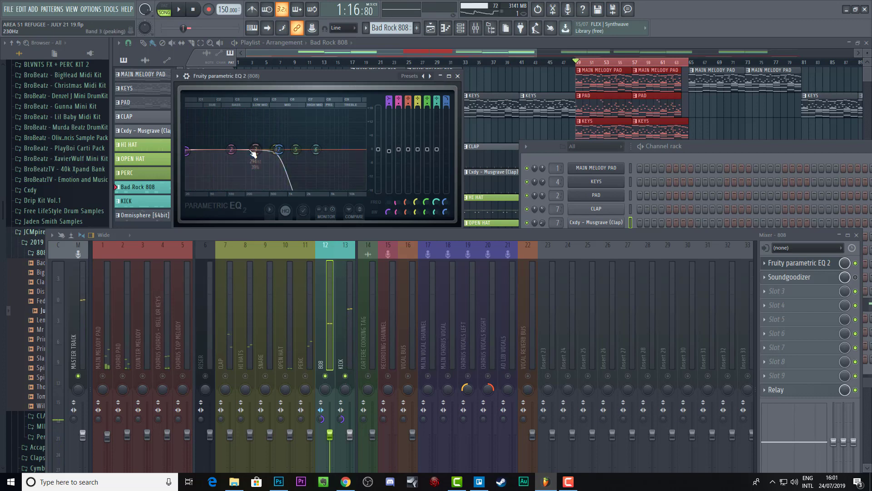
{"action": "left_click_drag", "start_coordinate": [329, 74], "coordinate": [323, 66]}
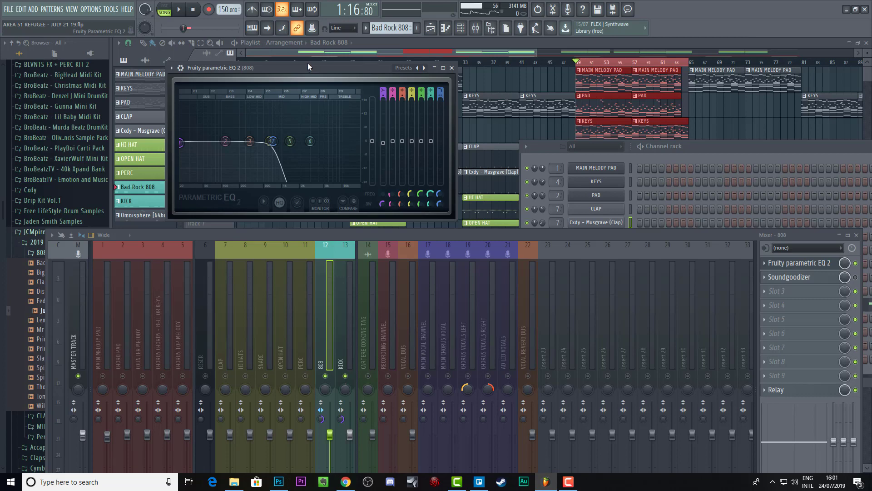
{"action": "left_click_drag", "start_coordinate": [309, 70], "coordinate": [365, 64]}
{"action": "left_click_drag", "start_coordinate": [366, 234], "coordinate": [349, 190]}
{"action": "mouse_move", "coordinate": [358, 61]}
{"action": "left_mouse_down"}
{"action": "mouse_move", "coordinate": [362, 34]}
{"action": "mouse_move", "coordinate": [353, 59]}
{"action": "left_mouse_up"}
{"action": "left_click_drag", "start_coordinate": [372, 187], "coordinate": [365, 230]}
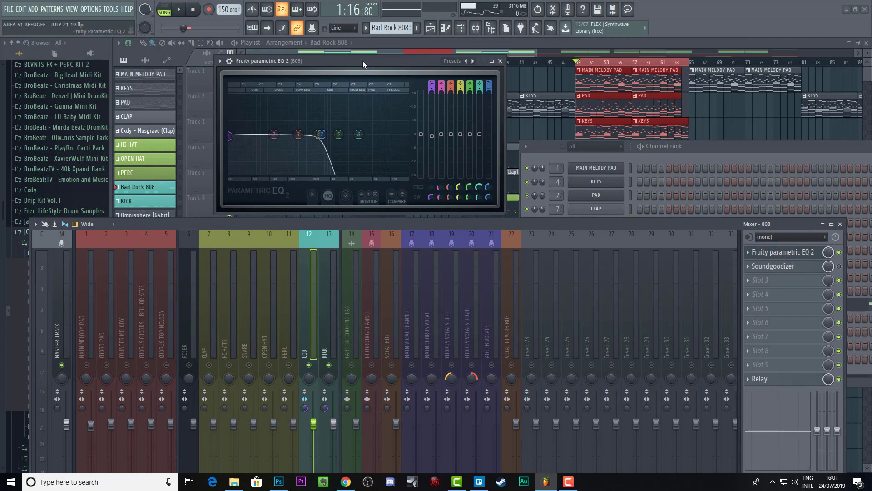
{"action": "left_click_drag", "start_coordinate": [345, 61], "coordinate": [342, 62]}
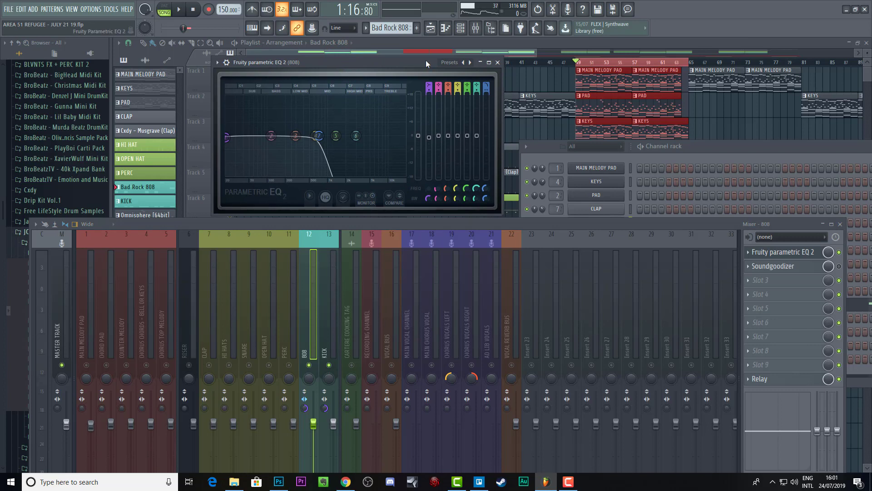
{"action": "left_click_drag", "start_coordinate": [396, 60], "coordinate": [375, 62]}
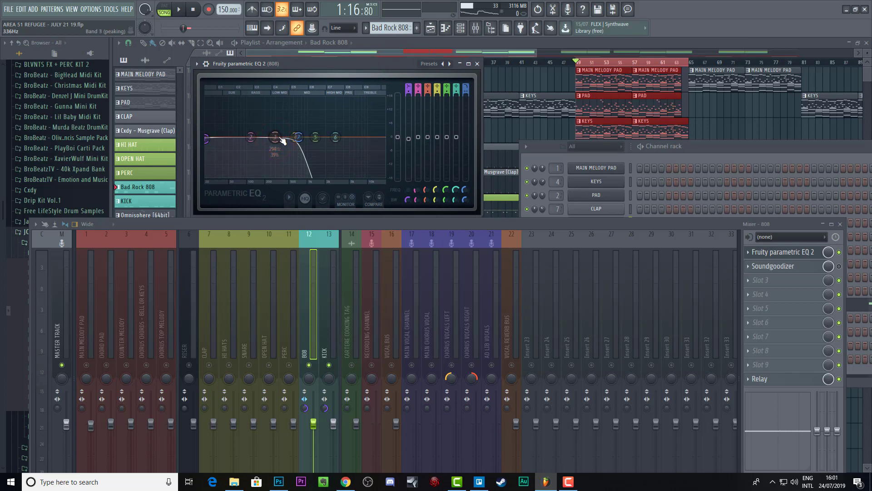
{"action": "left_click_drag", "start_coordinate": [275, 137], "coordinate": [278, 136]}
Close the 808 EQ, then open the KICK's parametric EQ and listen to compare.
{"action": "left_click", "coordinate": [477, 63]}
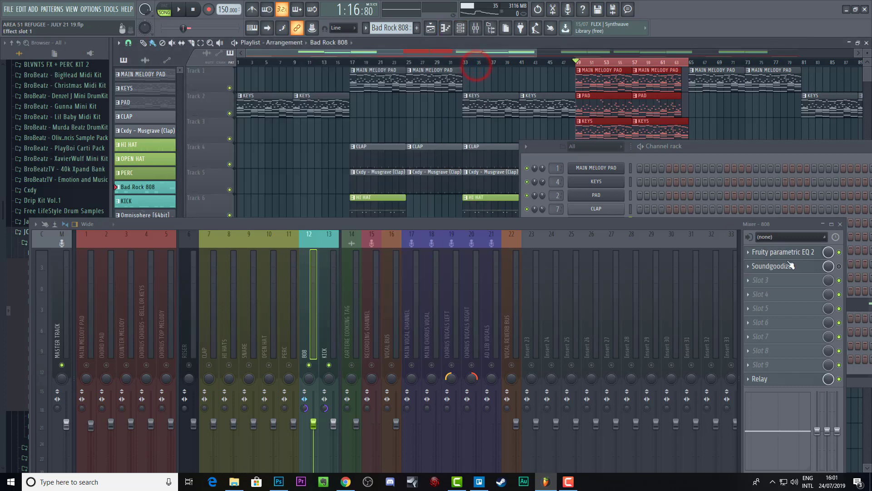
{"action": "left_click", "coordinate": [327, 310]}
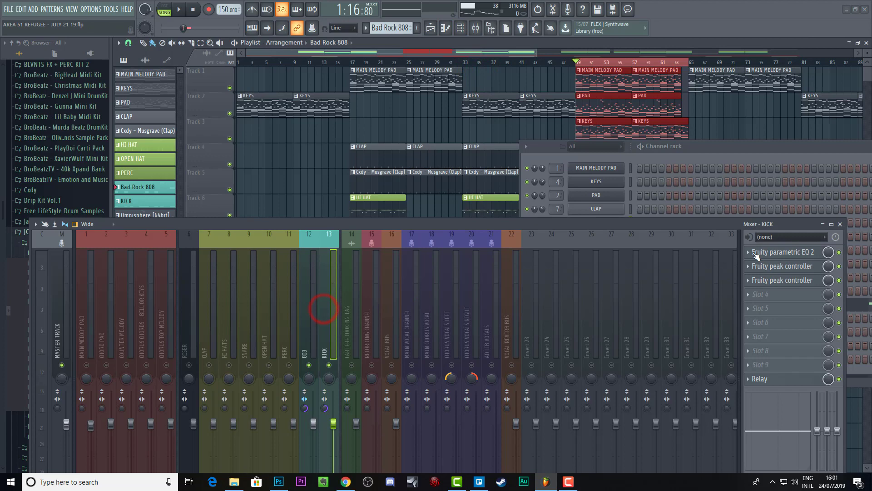
{"action": "left_click", "coordinate": [803, 254]}
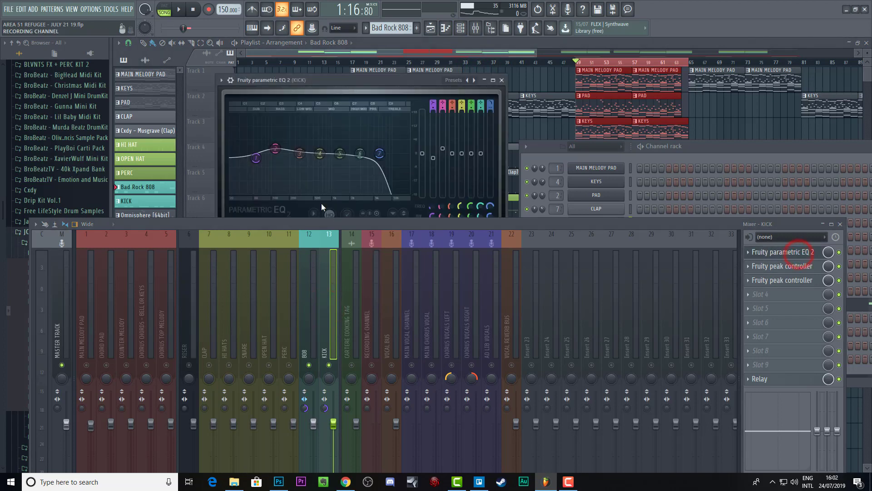
{"action": "key", "text": "space"}
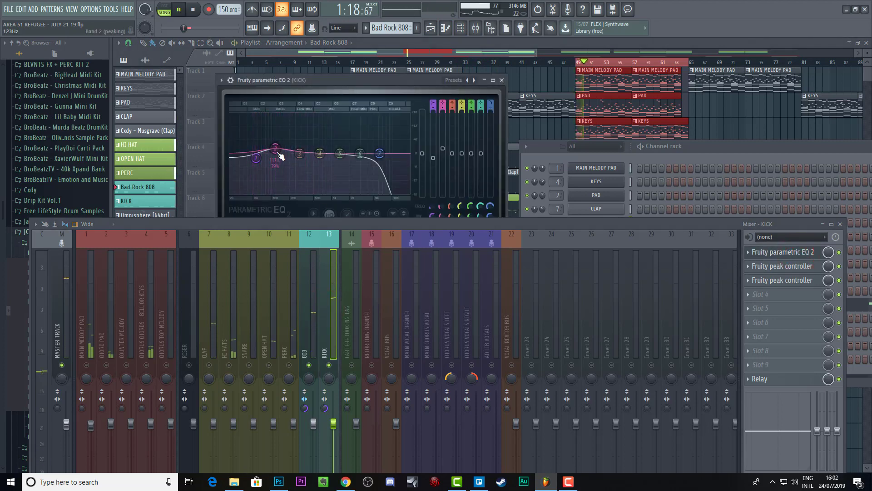
{"action": "key", "text": "space"}
{"action": "left_click", "coordinate": [502, 80]}
Reopen the 808's parametric EQ and move band 3 down to about 221 Hz.
{"action": "left_click", "coordinate": [305, 327]}
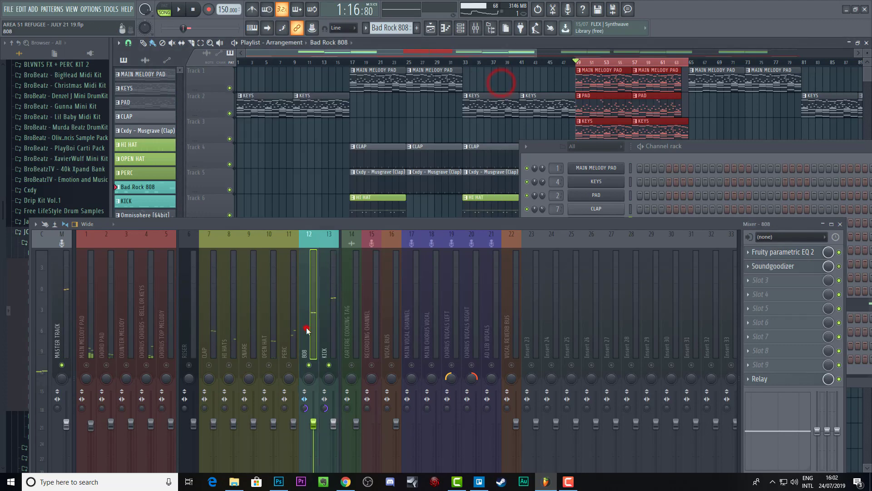
{"action": "left_click", "coordinate": [807, 253]}
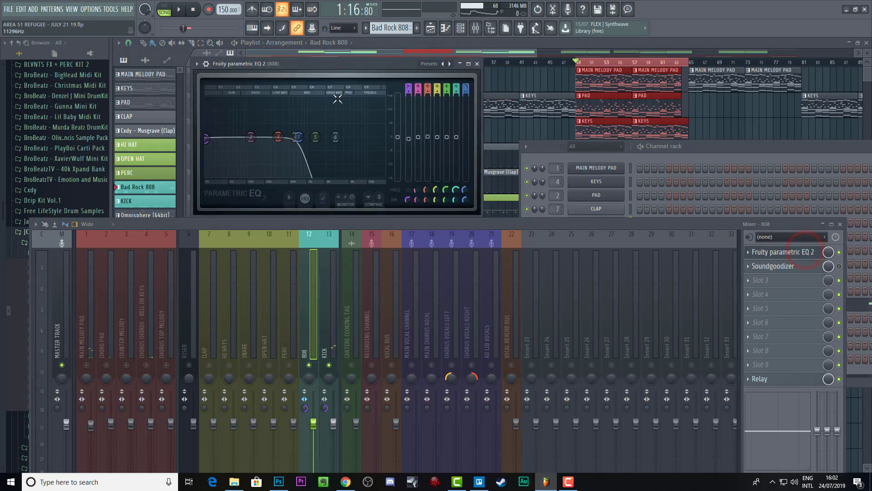
{"action": "left_click_drag", "start_coordinate": [285, 139], "coordinate": [270, 137]}
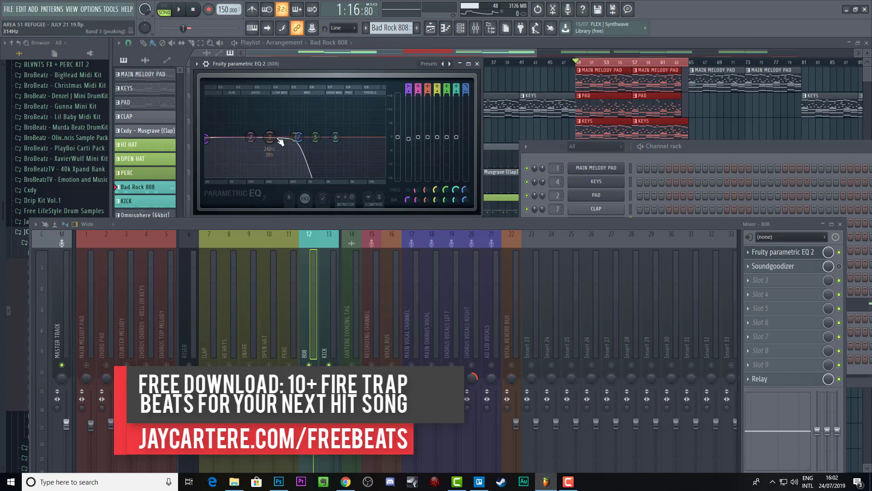
Link the 808 EQ band 3 gain to internal controller 'Peak ctrl - Peak'.
{"action": "right_click", "coordinate": [429, 139]}
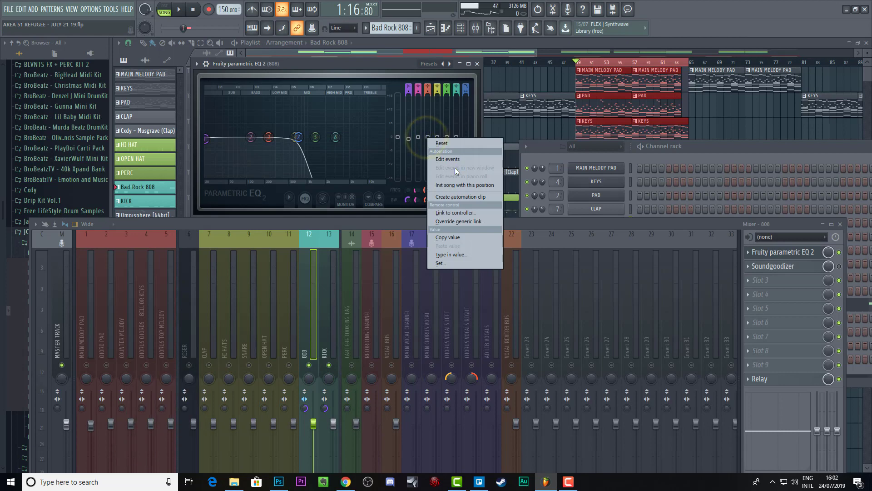
{"action": "left_click", "coordinate": [470, 212]}
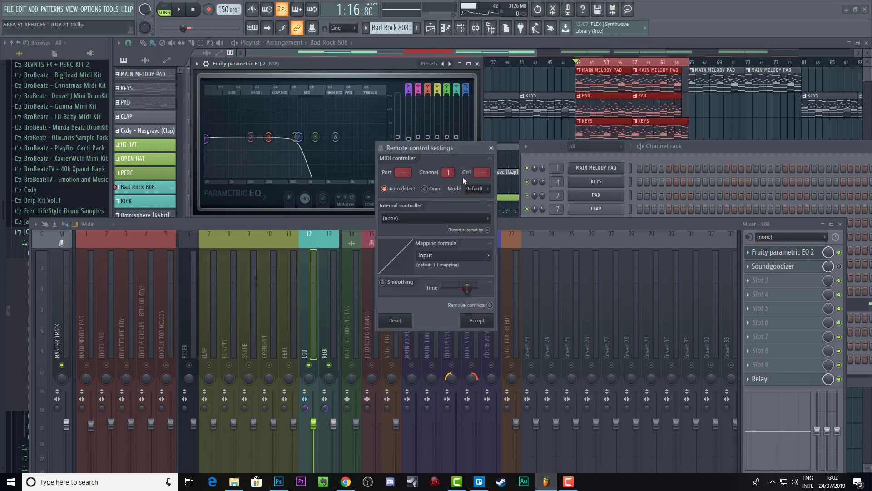
{"action": "left_click", "coordinate": [453, 218]}
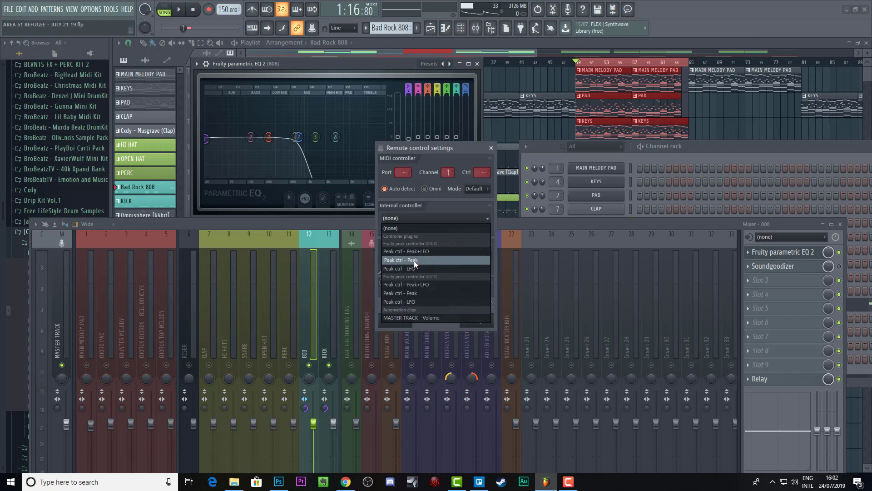
{"action": "left_click", "coordinate": [419, 293]}
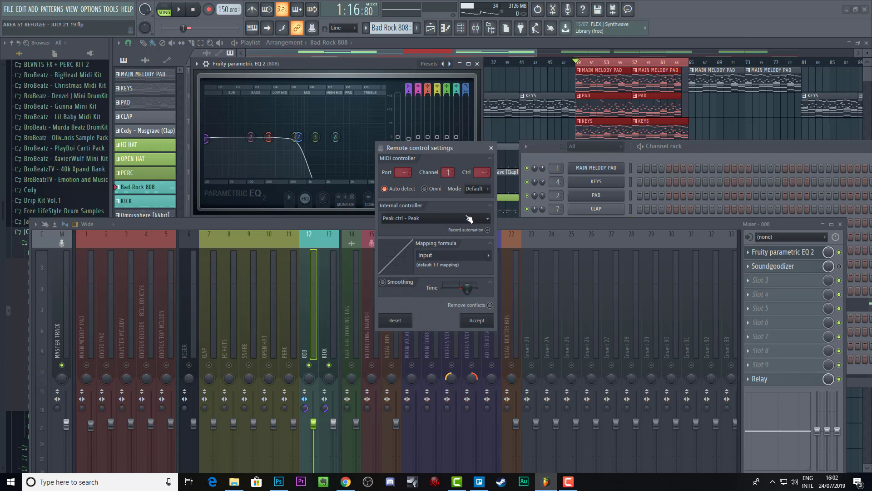
Set the link's mapping formula to 0.5-Input and enable smoothing with a longer time.
{"action": "left_click", "coordinate": [490, 257]}
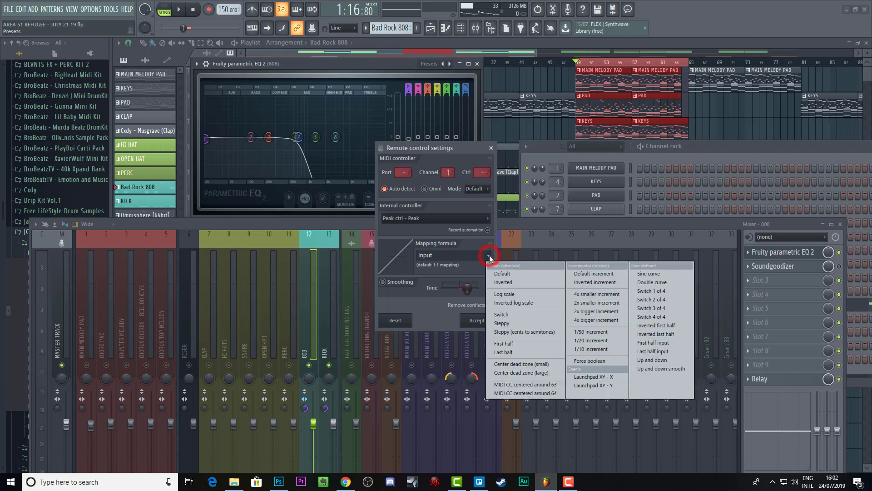
{"action": "left_click", "coordinate": [513, 282]}
{"action": "left_click", "coordinate": [418, 255]}
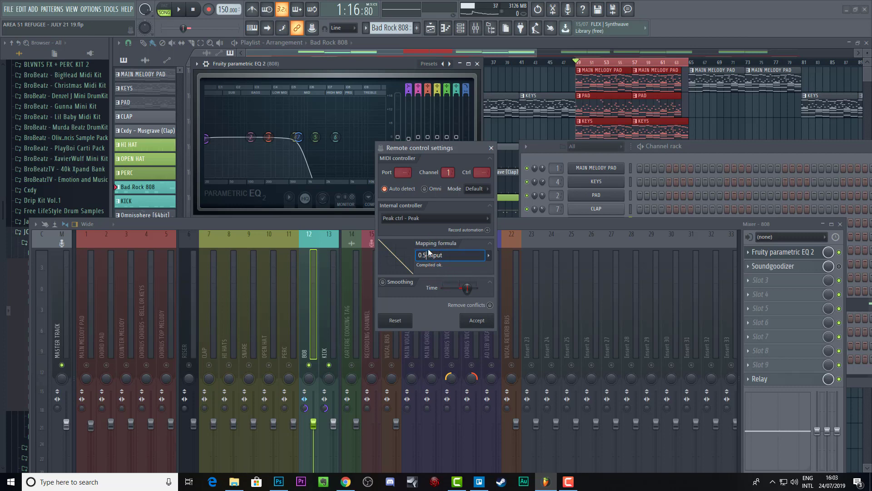
{"action": "double_click", "coordinate": [422, 254]}
{"action": "left_click", "coordinate": [383, 282]}
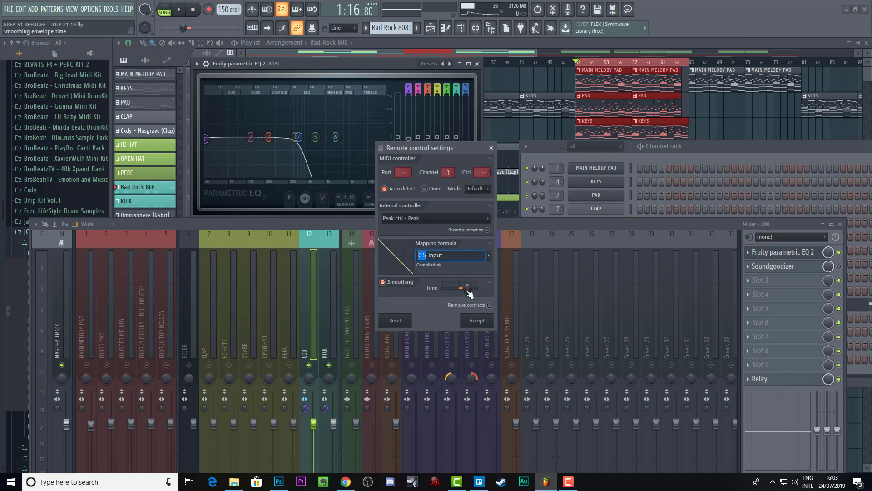
{"action": "left_click_drag", "start_coordinate": [468, 290], "coordinate": [468, 288]}
{"action": "key", "text": "Delete"}
{"action": "key", "text": "Delete"}
{"action": "type", "text": "0.5-"}
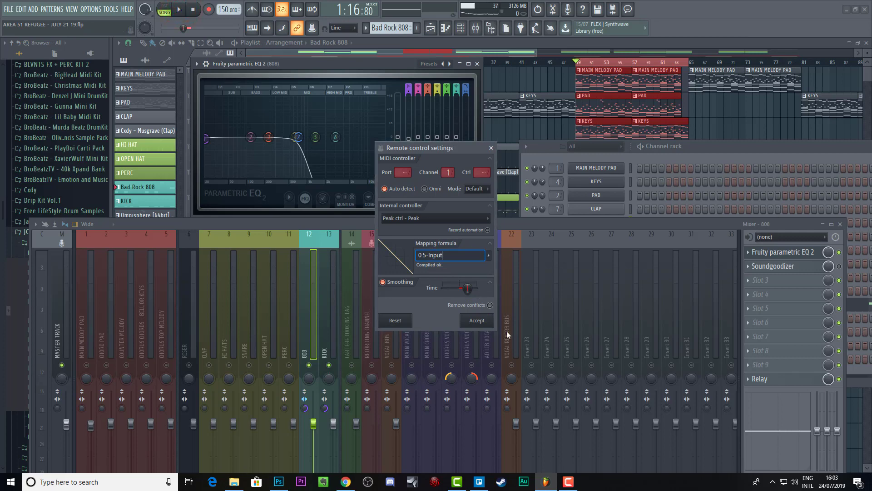
Confirm the inverted link settings, then reopen band 3's controller link to verify it.
{"action": "left_click", "coordinate": [477, 321]}
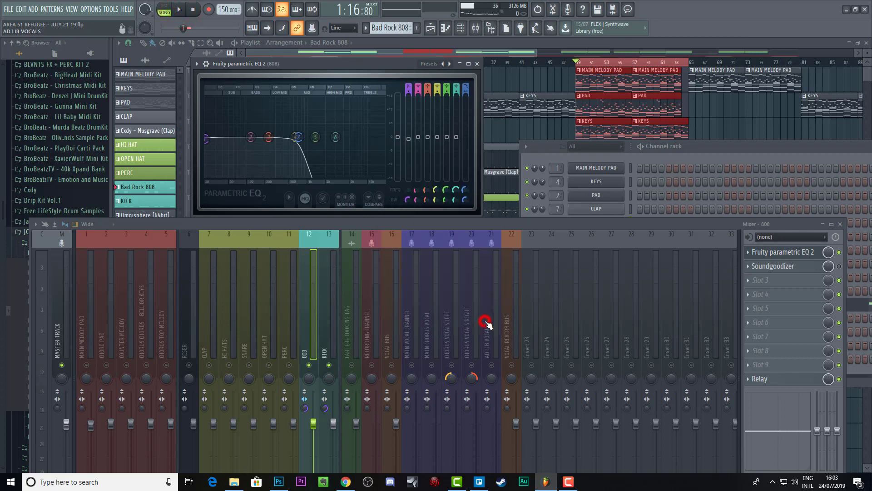
{"action": "right_click", "coordinate": [427, 137]}
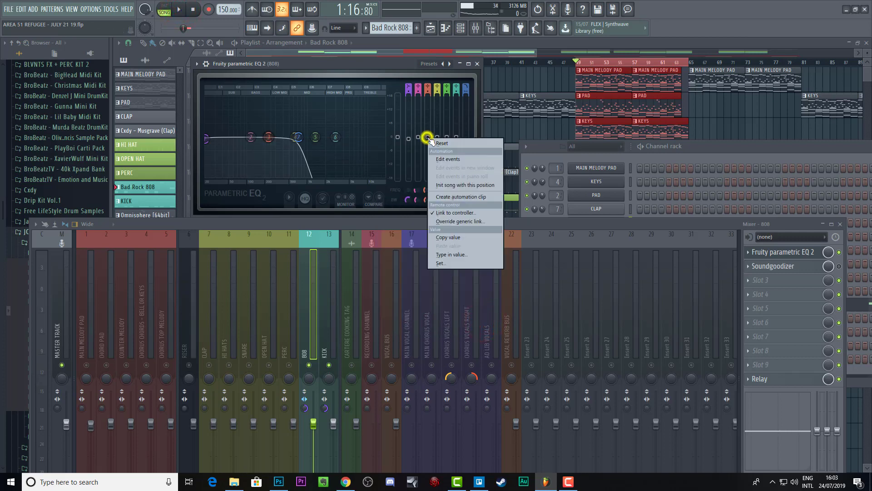
{"action": "left_click", "coordinate": [455, 214]}
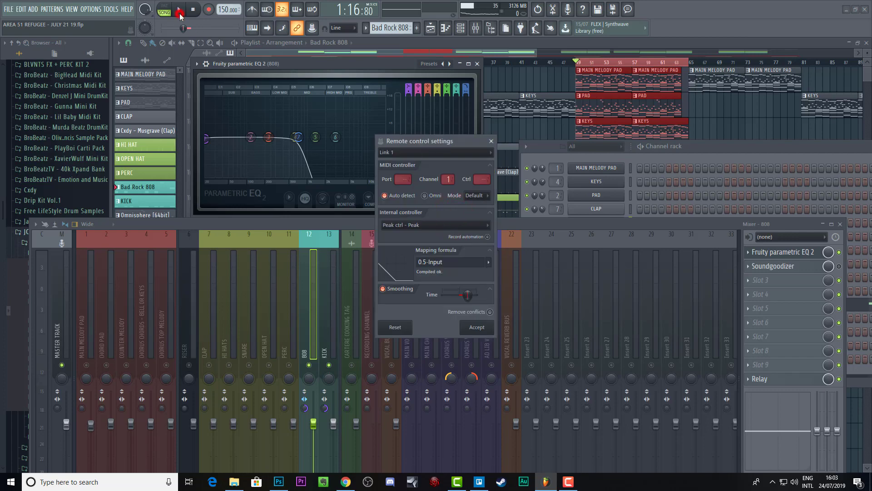
{"action": "left_click", "coordinate": [491, 141]}
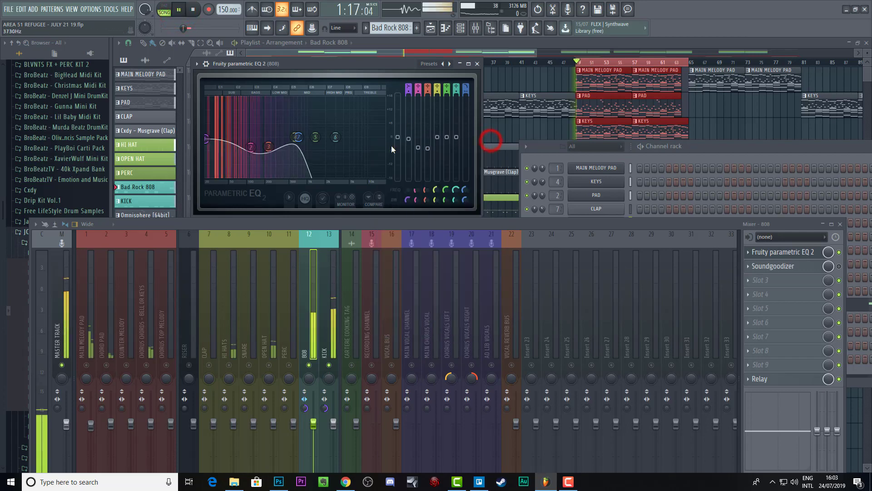
{"action": "right_click", "coordinate": [429, 138]}
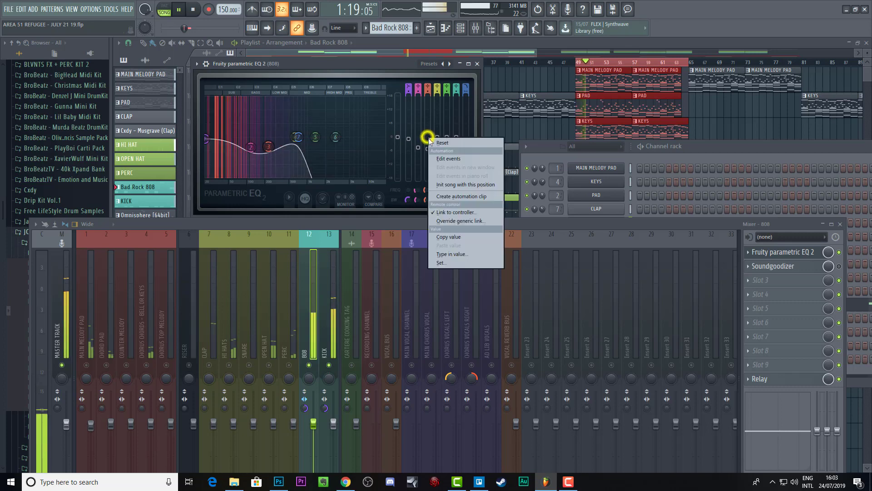
{"action": "left_click", "coordinate": [463, 214]}
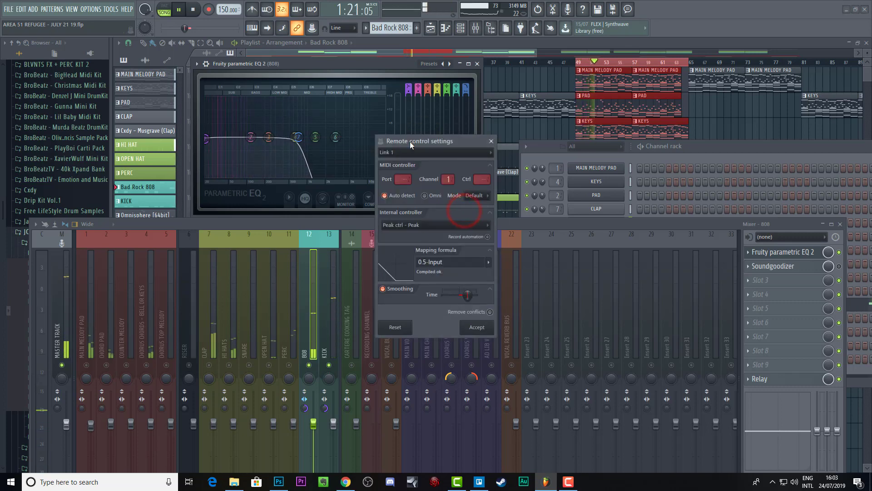
{"action": "left_click_drag", "start_coordinate": [453, 139], "coordinate": [467, 140]}
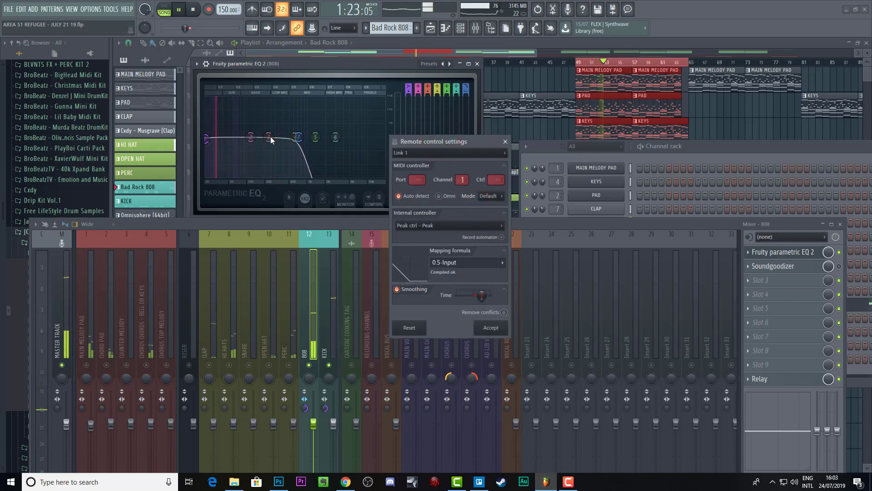
{"action": "left_click", "coordinate": [505, 142]}
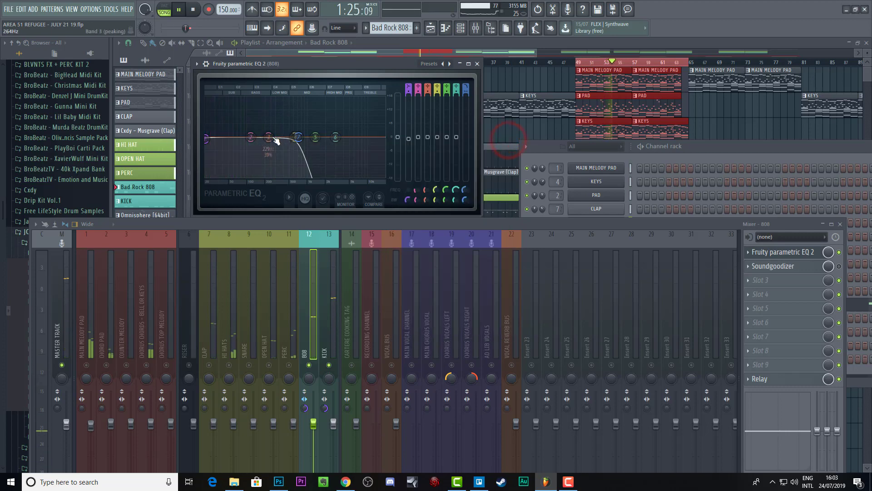
Move the 808 EQ's band 3 up to about 440 Hz with gain at 0.0 dB.
{"action": "left_click_drag", "start_coordinate": [275, 140], "coordinate": [286, 141]}
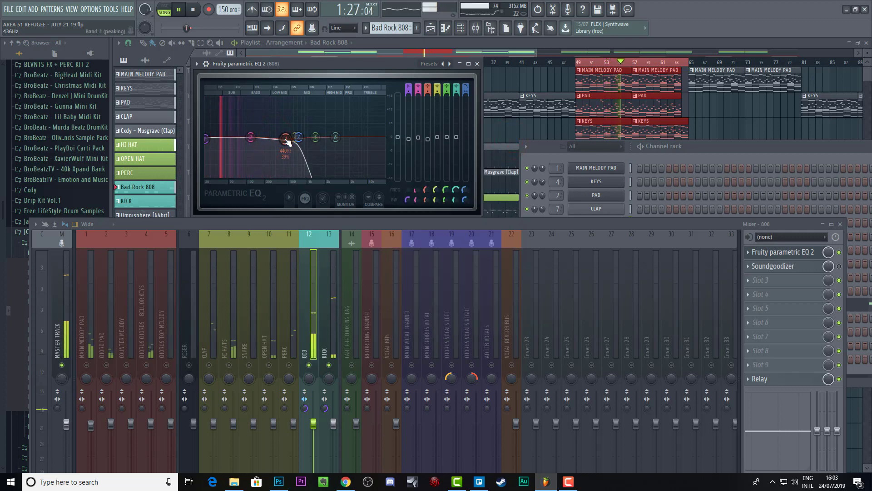
{"action": "key", "text": "space"}
{"action": "key", "text": "space"}
{"action": "left_click_drag", "start_coordinate": [428, 139], "coordinate": [427, 137]}
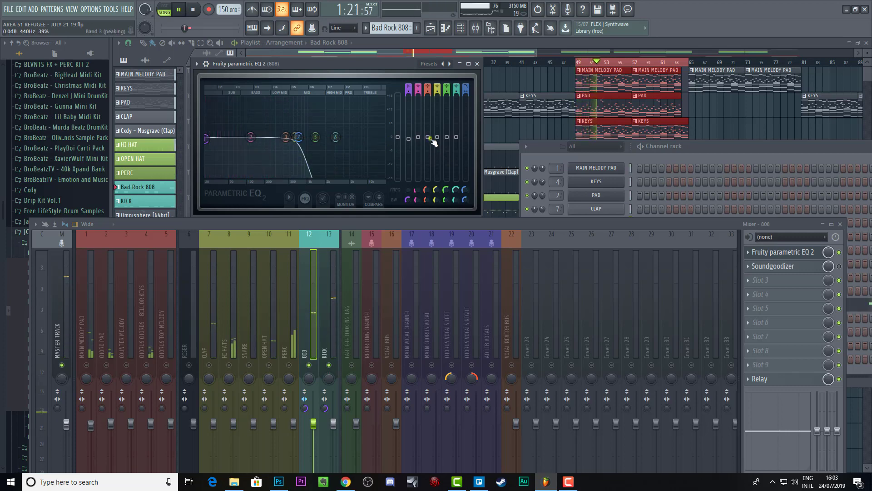
Tune band 3's link smoothing time by ear during playback, trying 198–514 ms and settling near 166 ms.
{"action": "right_click", "coordinate": [431, 139]}
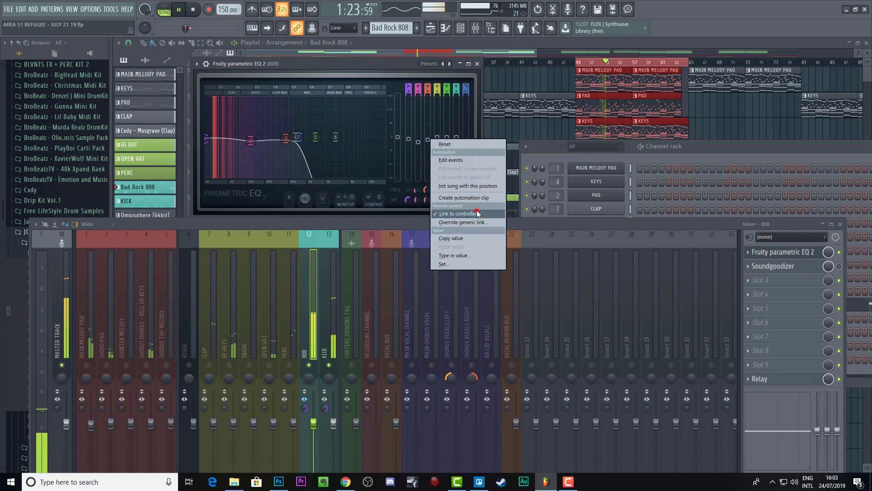
{"action": "left_click", "coordinate": [478, 214]}
{"action": "left_click_drag", "start_coordinate": [471, 295], "coordinate": [471, 284]}
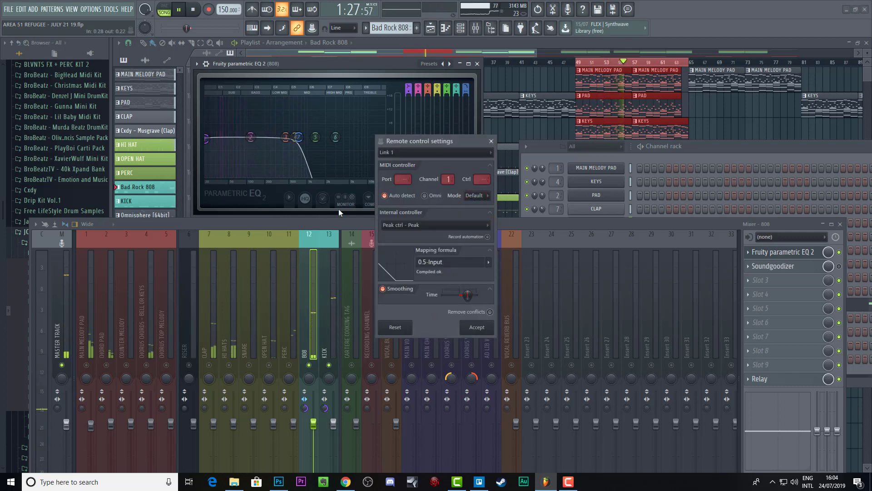
{"action": "left_click_drag", "start_coordinate": [468, 294], "coordinate": [470, 308]}
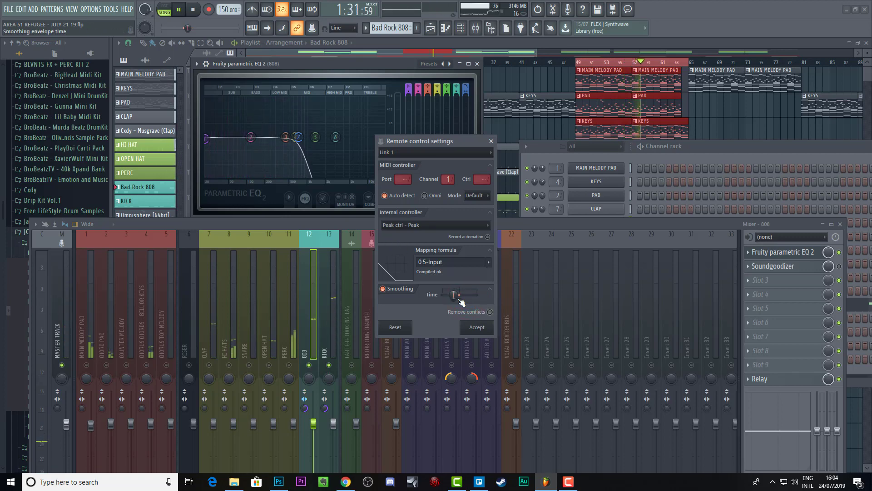
{"action": "left_click_drag", "start_coordinate": [455, 299], "coordinate": [454, 297]}
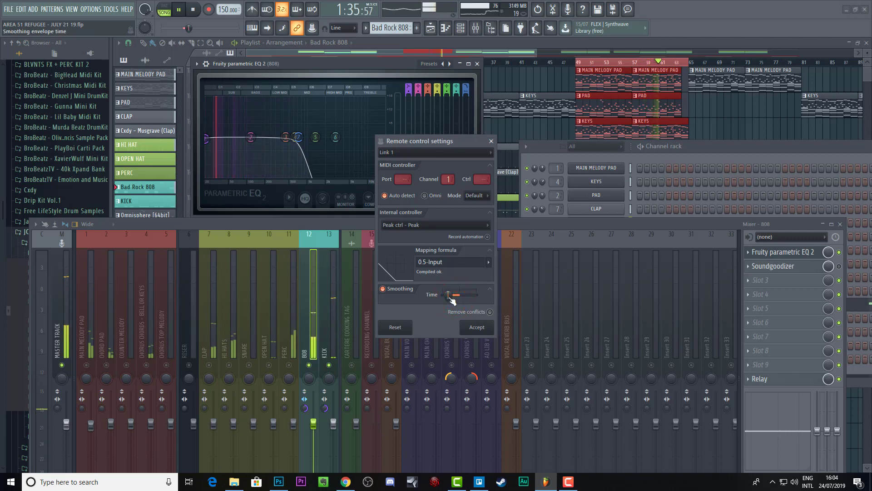
{"action": "left_click_drag", "start_coordinate": [452, 300], "coordinate": [426, 294]}
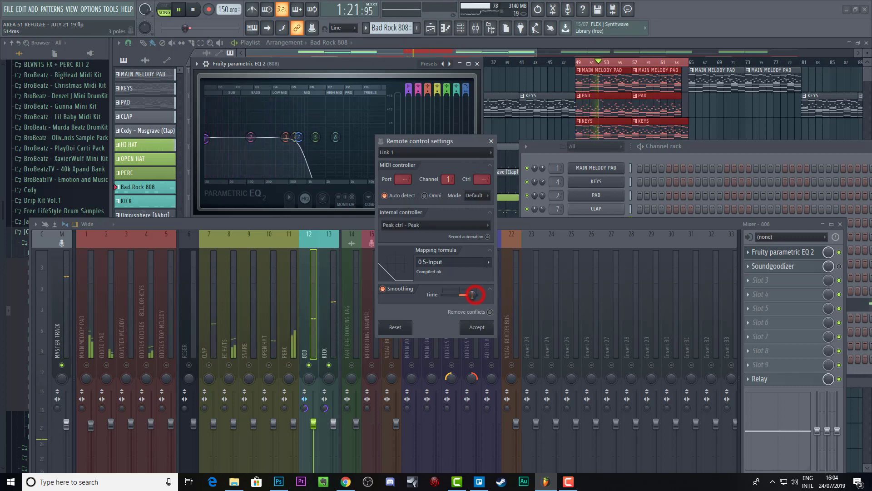
{"action": "left_click_drag", "start_coordinate": [473, 295], "coordinate": [469, 294]}
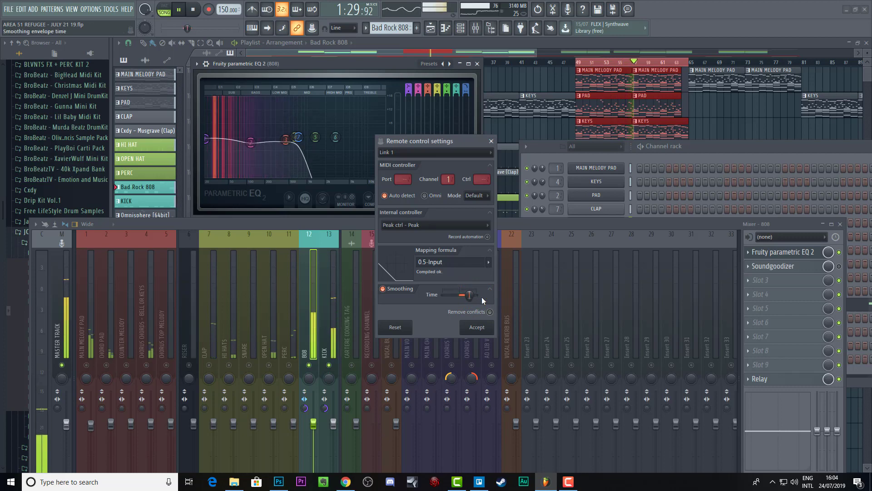
{"action": "left_click_drag", "start_coordinate": [470, 295], "coordinate": [469, 295]}
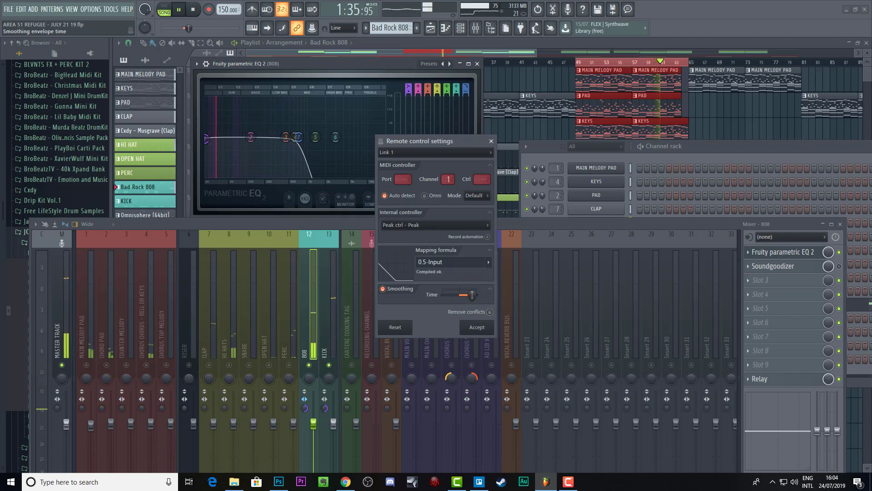
{"action": "mouse_move", "coordinate": [483, 296]}
{"action": "left_mouse_down"}
{"action": "mouse_move", "coordinate": [444, 296]}
{"action": "mouse_move", "coordinate": [546, 303]}
{"action": "mouse_move", "coordinate": [468, 296]}
{"action": "left_mouse_up"}
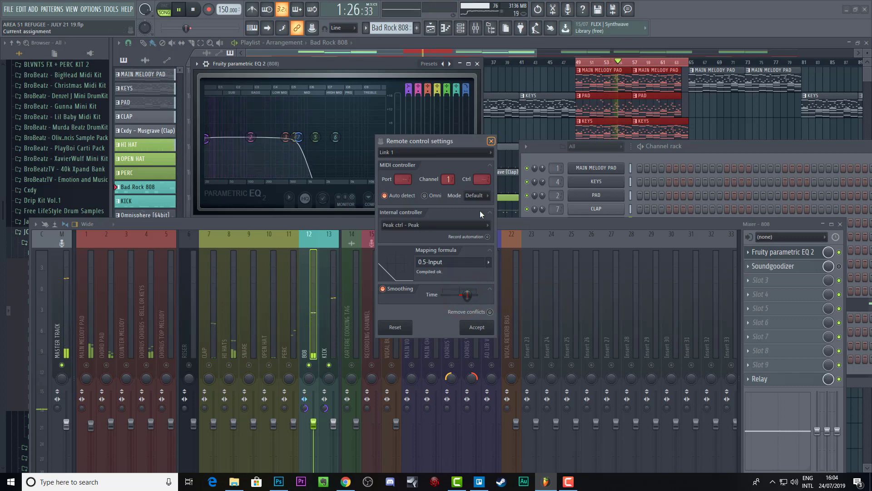
{"action": "left_click", "coordinate": [467, 295]}
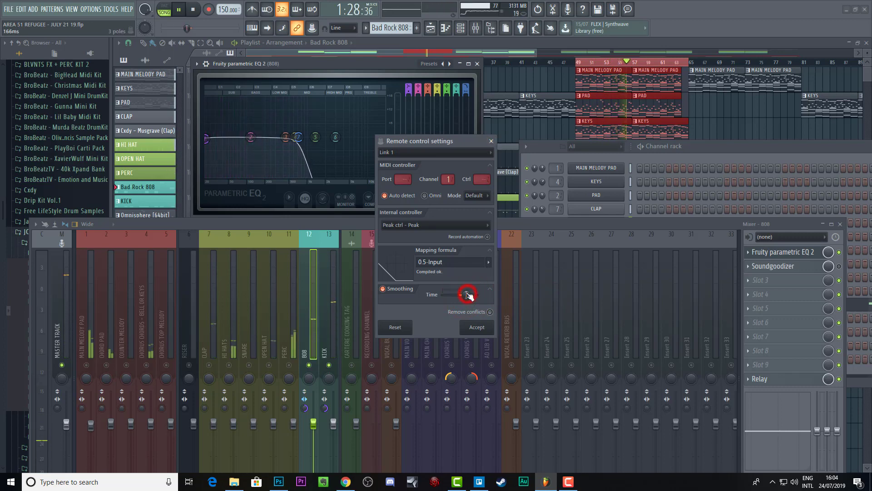
Stop playback, close the link settings and 808 parametric EQ, and enlarge the mixer upward.
{"action": "left_click", "coordinate": [491, 141]}
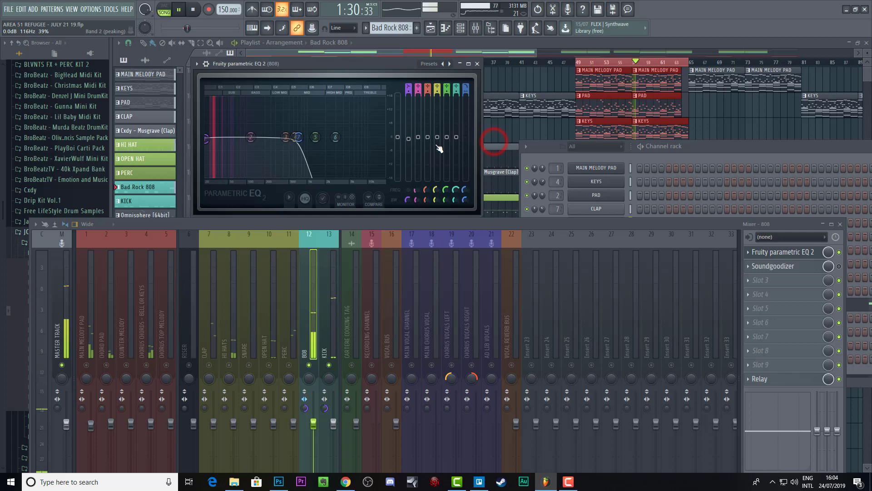
{"action": "key", "text": "space"}
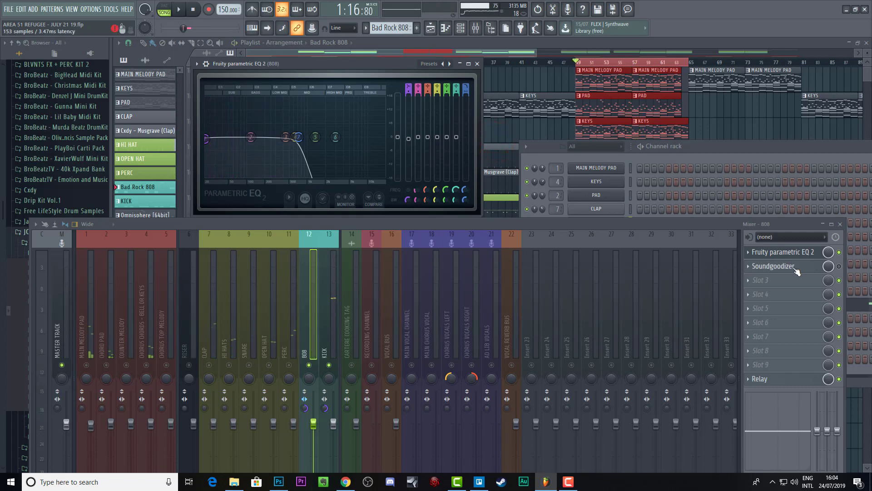
{"action": "left_click_drag", "start_coordinate": [441, 223], "coordinate": [429, 129]}
{"action": "left_click", "coordinate": [481, 64]}
{"action": "left_click_drag", "start_coordinate": [518, 130], "coordinate": [484, 99]}
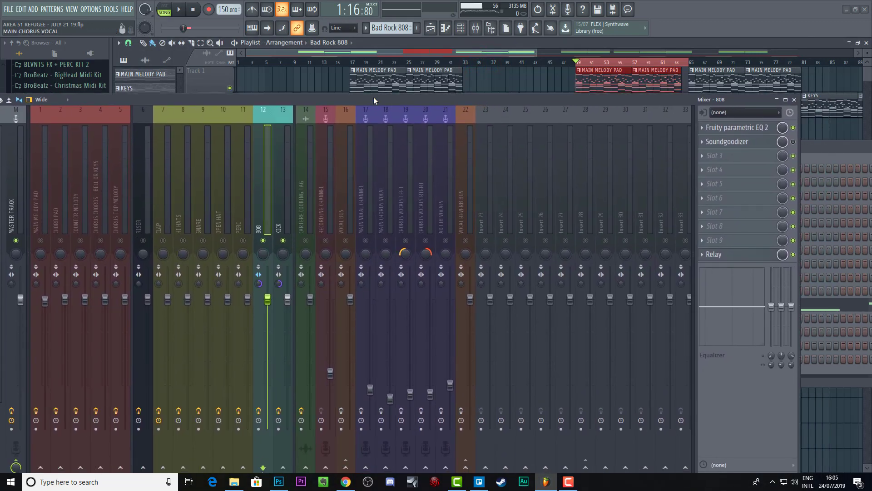
{"action": "mouse_move", "coordinate": [374, 97]}
{"action": "left_mouse_down"}
{"action": "mouse_move", "coordinate": [373, 167]}
{"action": "mouse_move", "coordinate": [391, 99]}
{"action": "mouse_move", "coordinate": [375, 96]}
{"action": "left_mouse_up"}
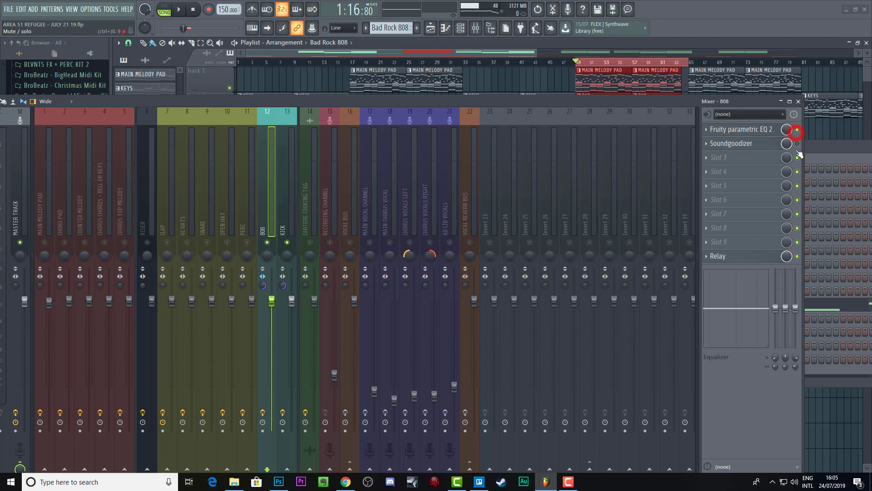
Play the song while checking and then closing the 808's Soundgoodizer window.
{"action": "key", "text": "space"}
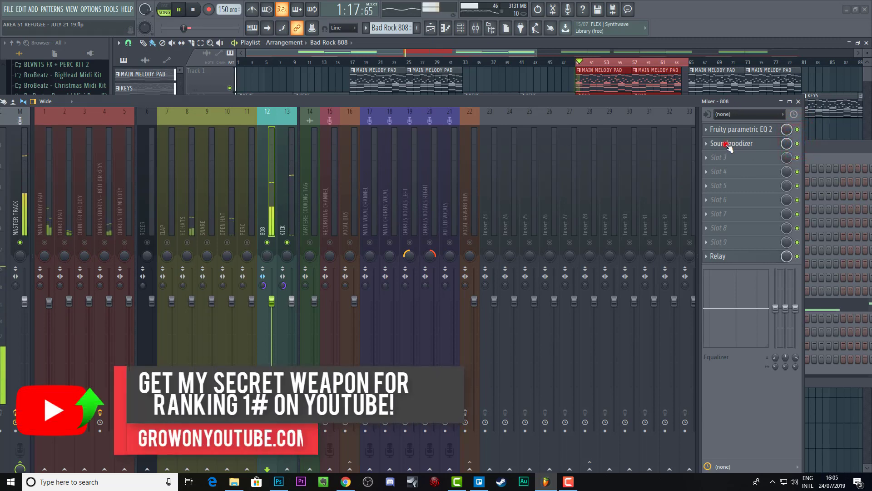
{"action": "left_click", "coordinate": [730, 145]}
{"action": "left_click_drag", "start_coordinate": [515, 102], "coordinate": [553, 306]}
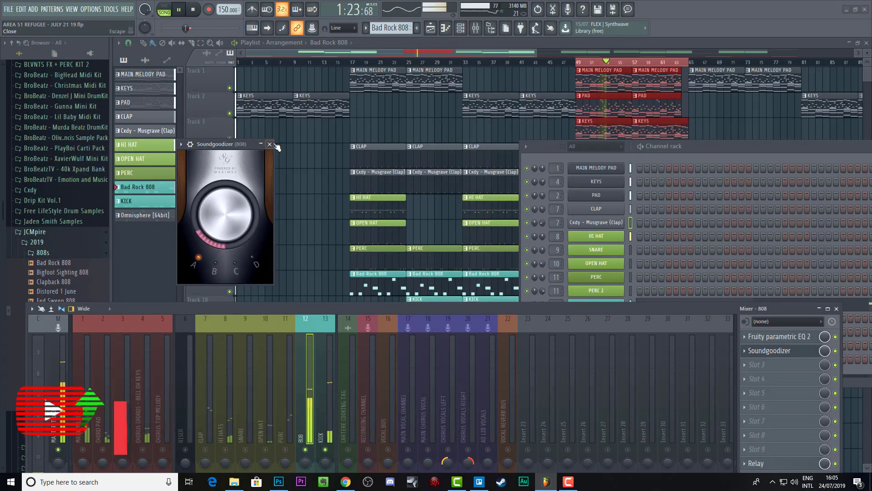
{"action": "left_click_drag", "start_coordinate": [244, 145], "coordinate": [251, 123]}
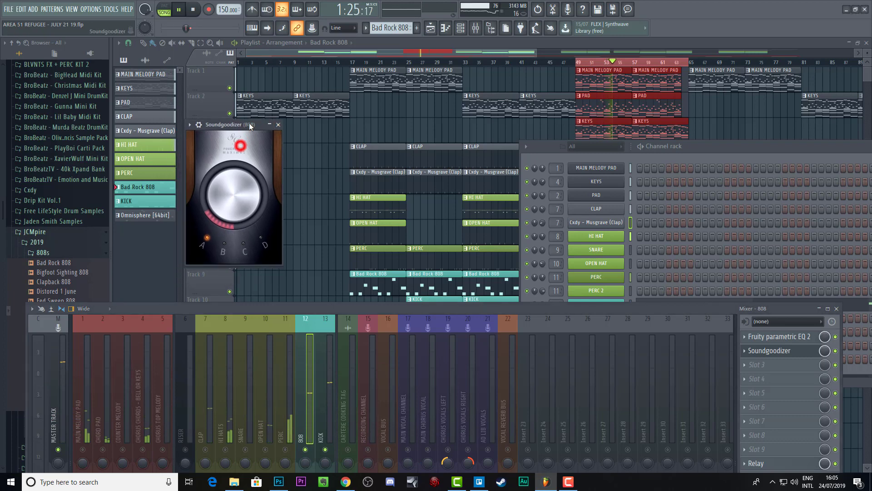
{"action": "left_click", "coordinate": [279, 122]}
Restore the mixer layout, stop playback, and select the KICK insert to show its effects.
{"action": "left_click_drag", "start_coordinate": [408, 309], "coordinate": [388, 86]}
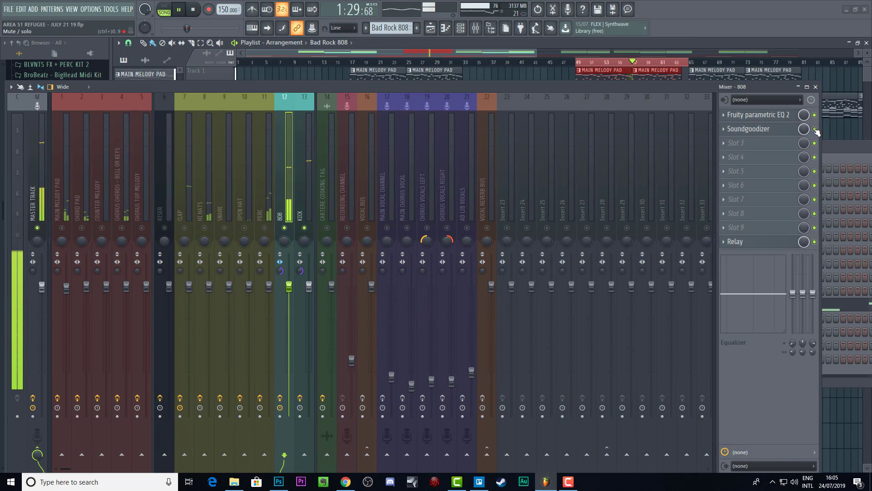
{"action": "left_click_drag", "start_coordinate": [687, 87], "coordinate": [672, 135]}
{"action": "key", "text": "space"}
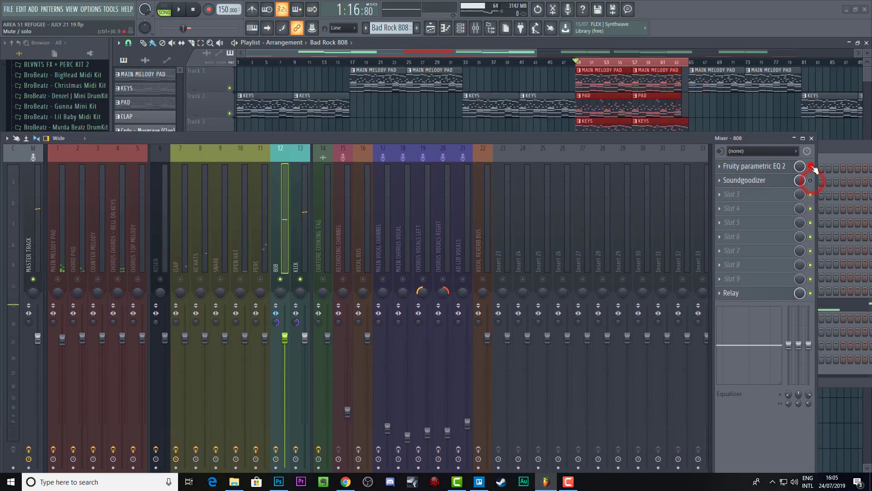
{"action": "left_click", "coordinate": [297, 238]}
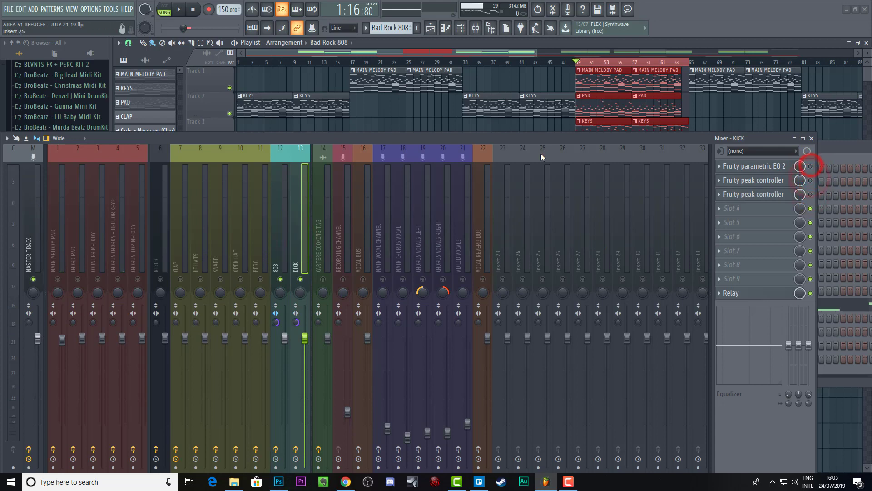
Load Neutron 3 Equalizer into KICK's fourth effect slot, then select the 808 insert.
{"action": "left_click_drag", "start_coordinate": [537, 136], "coordinate": [538, 101]}
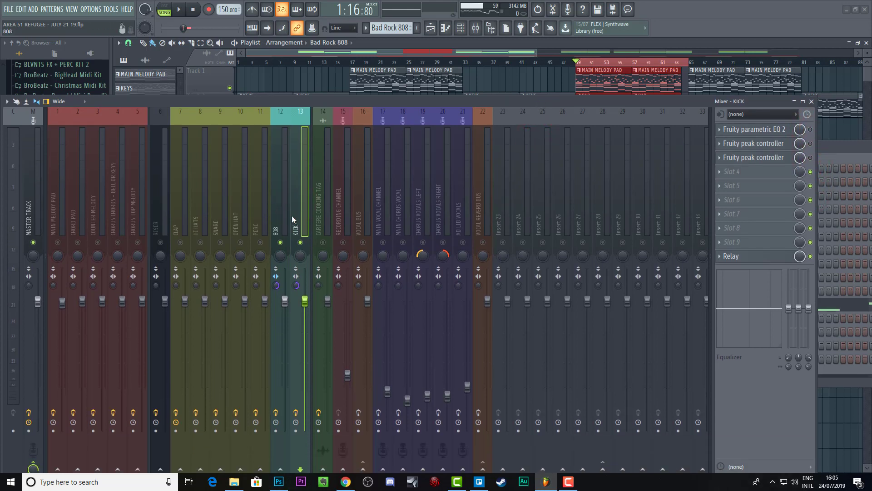
{"action": "left_click", "coordinate": [722, 174]}
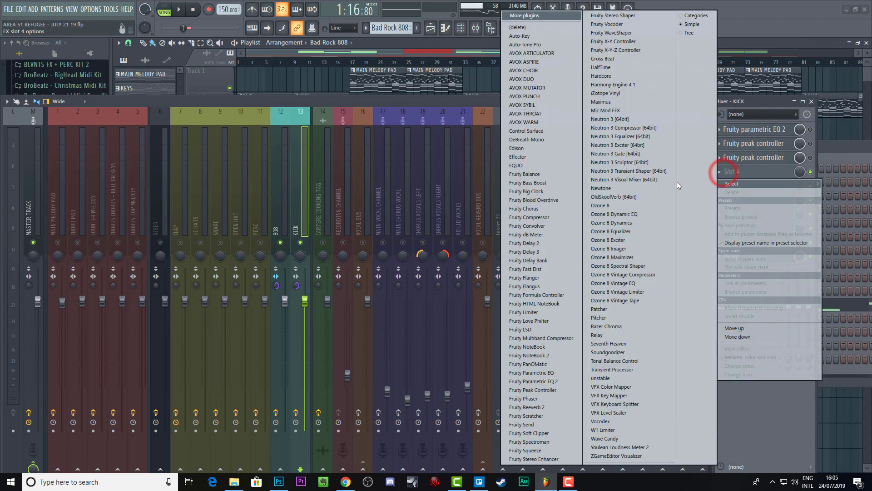
{"action": "left_click", "coordinate": [636, 137]}
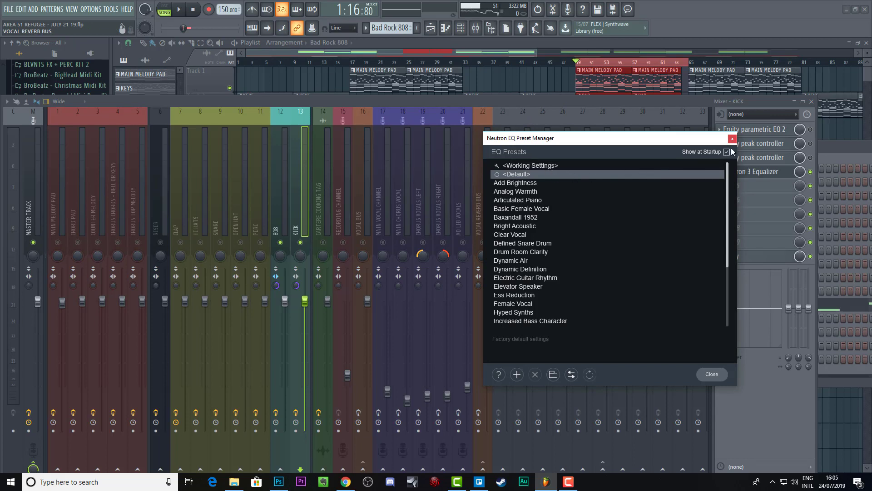
{"action": "left_click", "coordinate": [714, 374]}
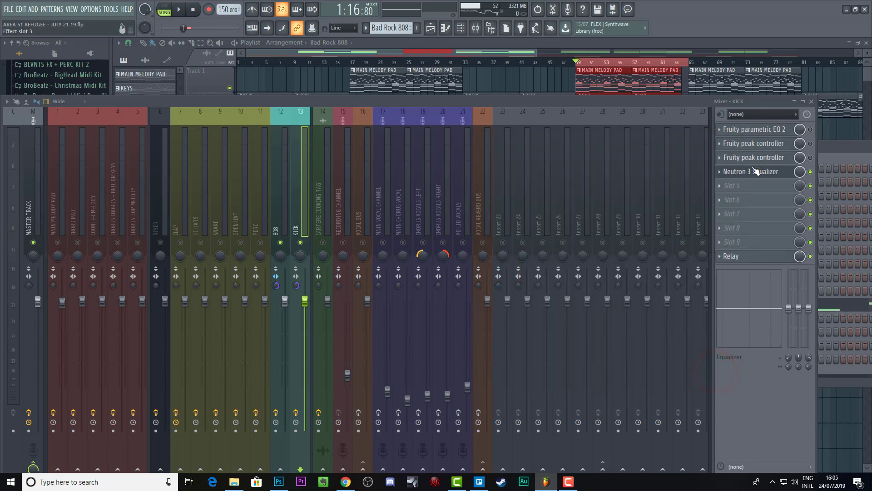
{"action": "left_click_drag", "start_coordinate": [579, 103], "coordinate": [597, 105]}
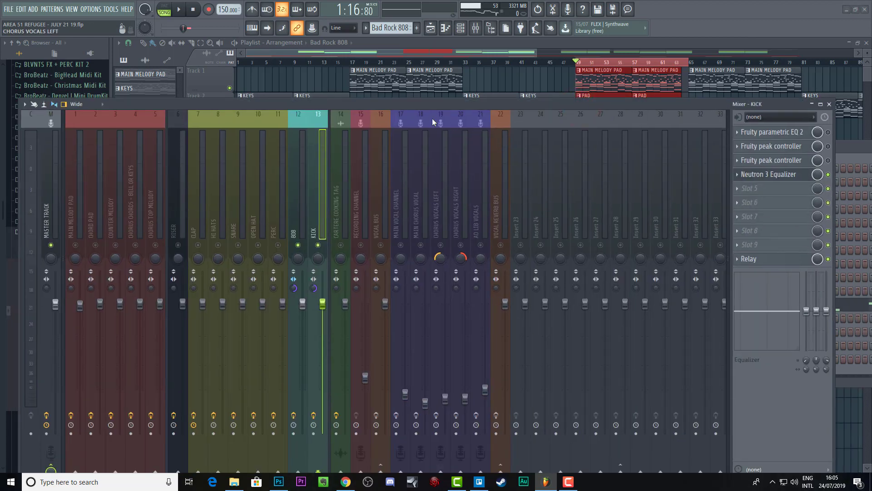
{"action": "left_click", "coordinate": [295, 171]}
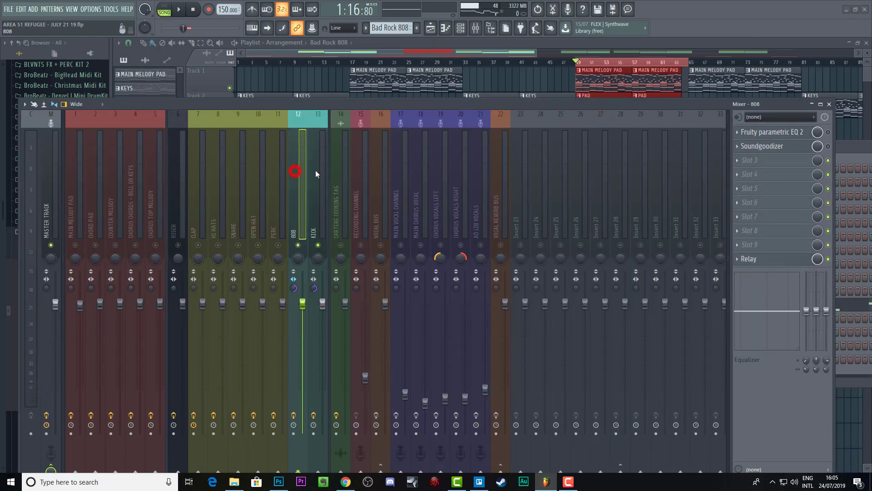
Load Neutron 3 Equalizer into the 808's third slot and bring its window into view.
{"action": "left_click", "coordinate": [741, 163]}
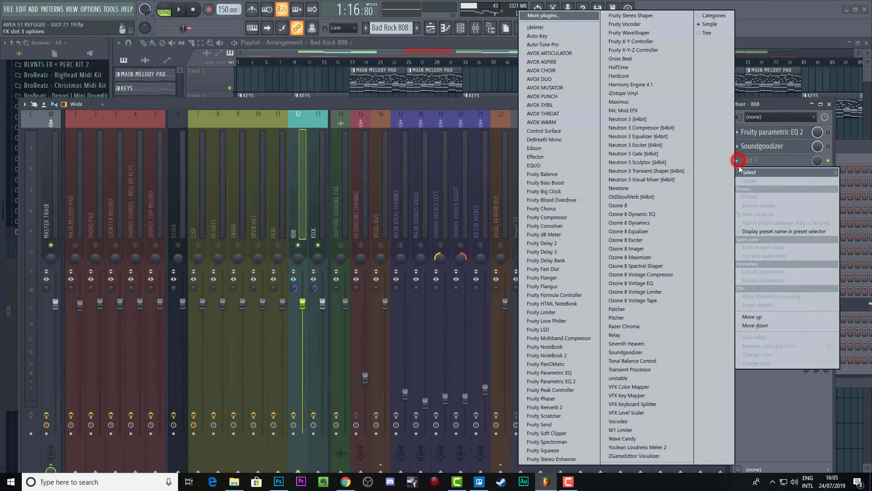
{"action": "left_click", "coordinate": [656, 136]}
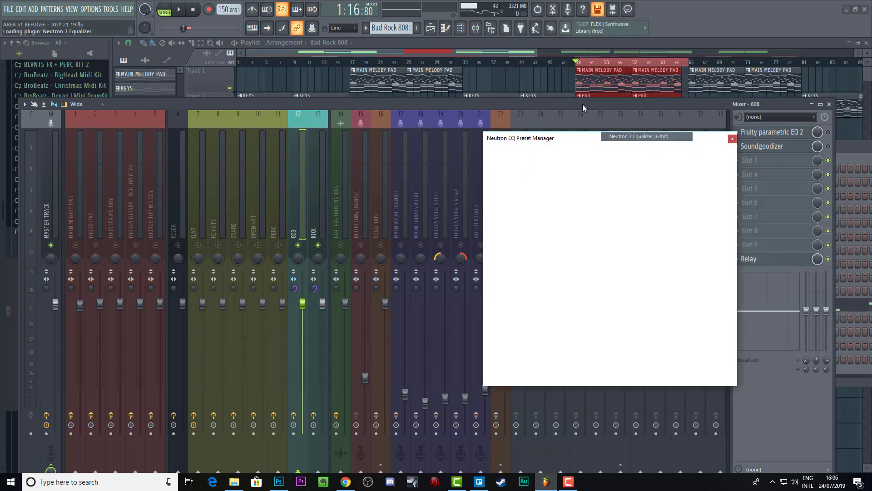
{"action": "left_click", "coordinate": [732, 139]}
{"action": "left_click_drag", "start_coordinate": [620, 108], "coordinate": [645, 264]}
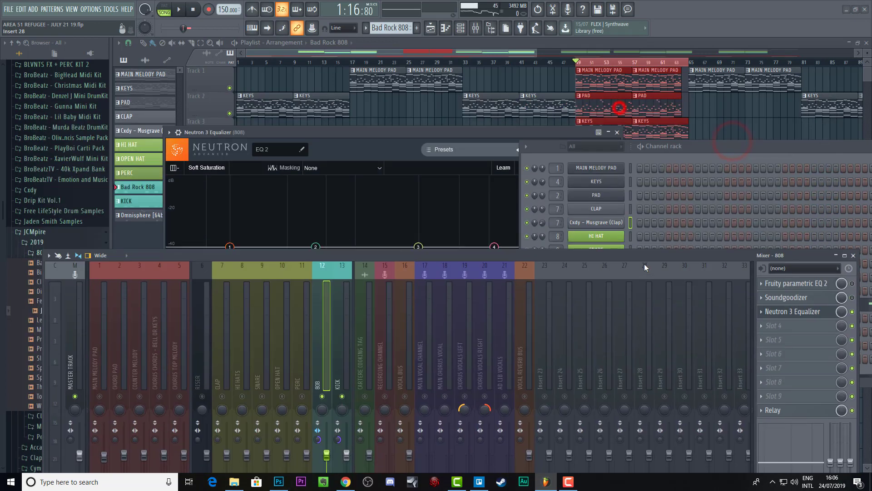
{"action": "left_click_drag", "start_coordinate": [345, 143], "coordinate": [393, 97]}
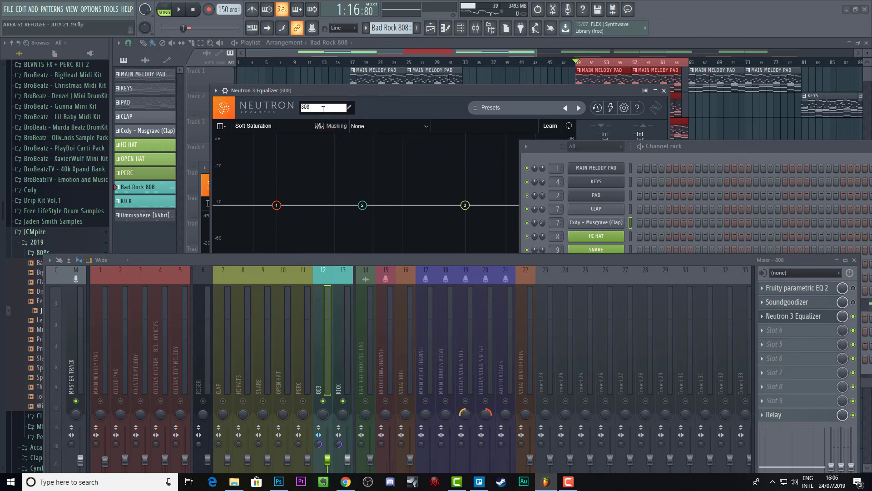
Close the 808's Neutron window and arrange the mixer and channel rack around KICK's Neutron EQ.
{"action": "left_click", "coordinate": [664, 90]}
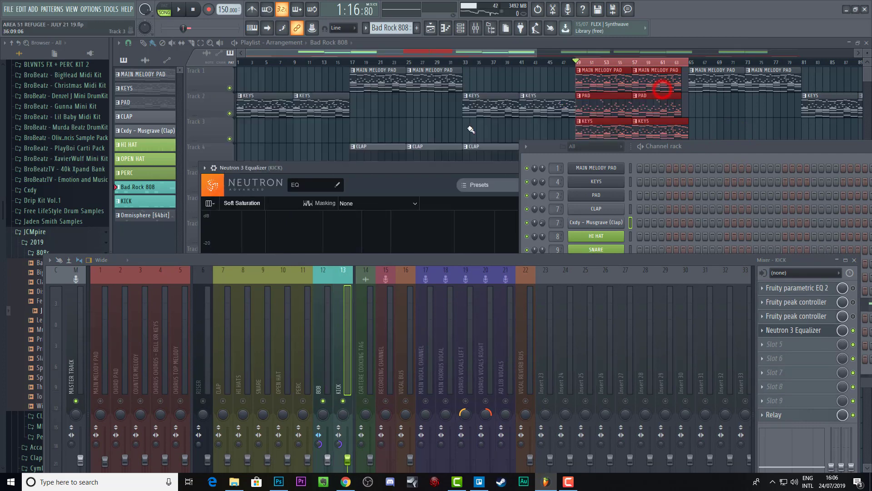
{"action": "left_click_drag", "start_coordinate": [434, 165], "coordinate": [415, 43]}
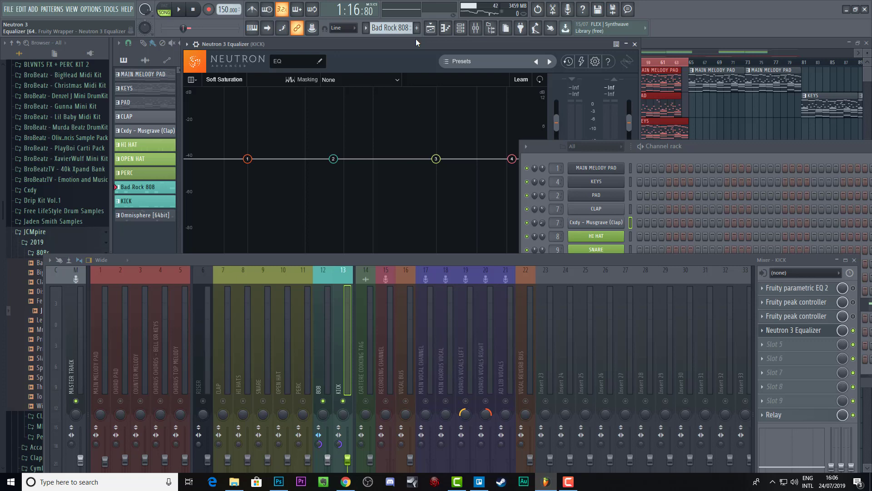
{"action": "left_click_drag", "start_coordinate": [454, 258], "coordinate": [378, 250]}
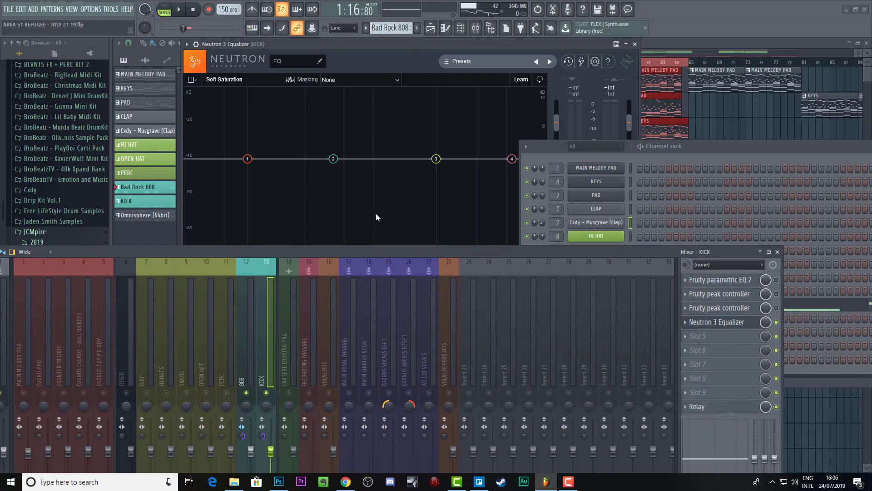
{"action": "left_click_drag", "start_coordinate": [376, 218], "coordinate": [376, 197]}
{"action": "key", "text": "space"}
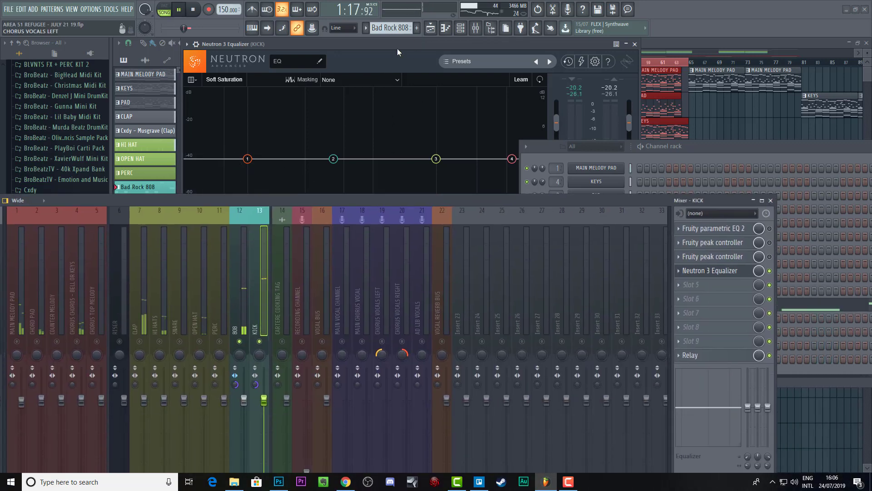
{"action": "left_click_drag", "start_coordinate": [397, 49], "coordinate": [443, 47]}
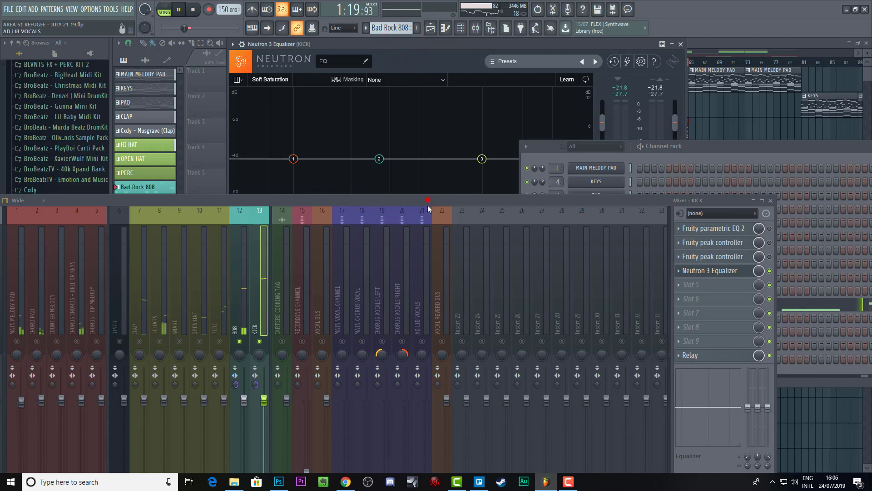
{"action": "left_click_drag", "start_coordinate": [427, 205], "coordinate": [425, 287]}
{"action": "left_click_drag", "start_coordinate": [703, 146], "coordinate": [852, 172]}
{"action": "left_click_drag", "start_coordinate": [557, 280], "coordinate": [565, 341]}
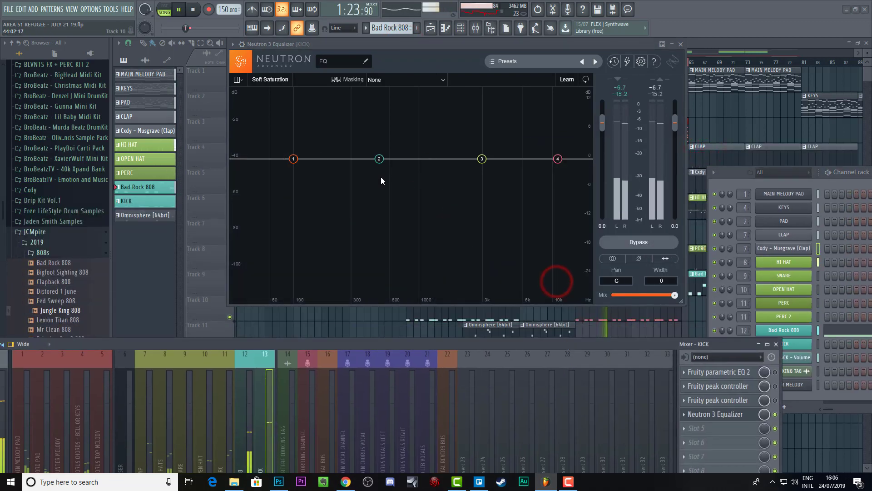
{"action": "key", "text": "space"}
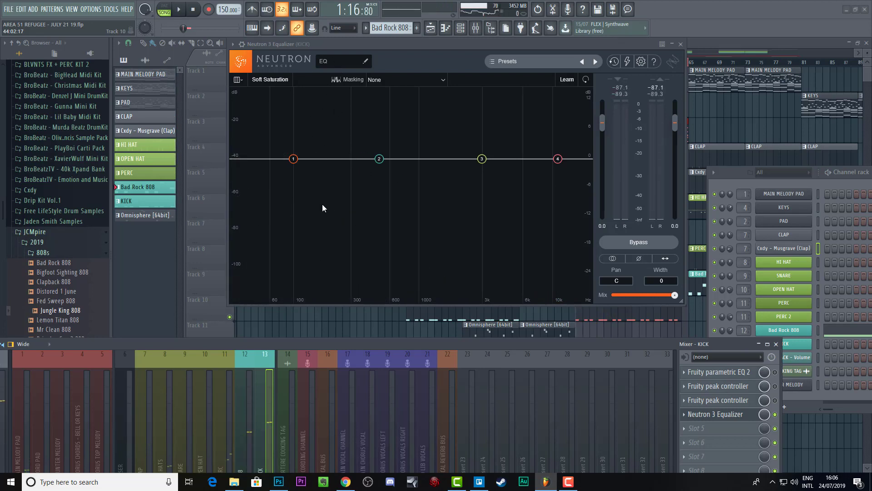
Set the KICK Neutron's Masking source to 808 and play the song to check it.
{"action": "left_click", "coordinate": [341, 79]}
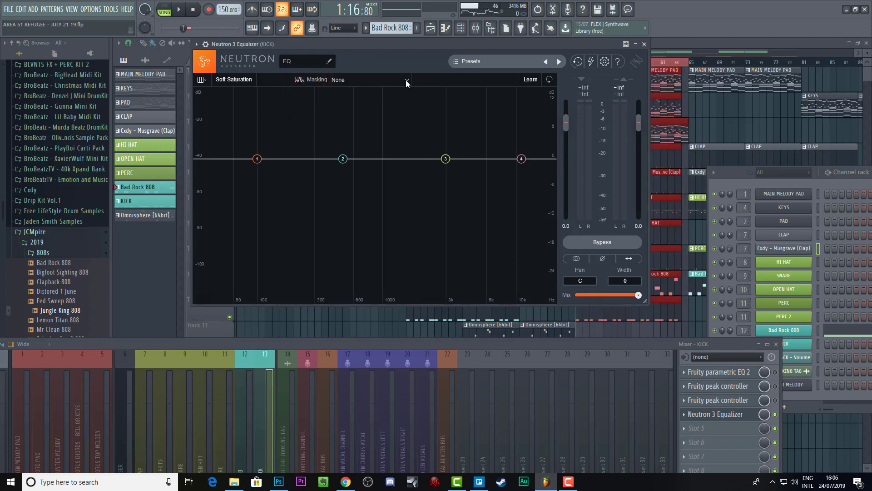
{"action": "left_click", "coordinate": [406, 81]}
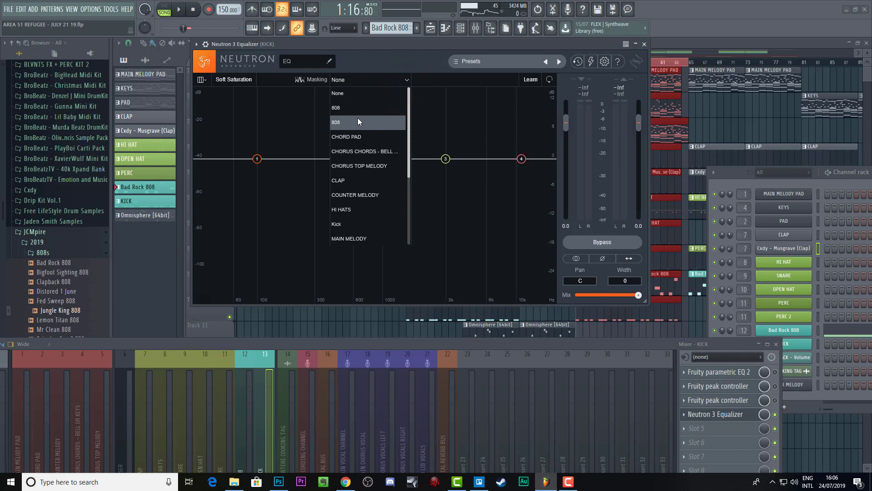
{"action": "scroll", "coordinate": [359, 127], "scroll_direction": "down", "scroll_amount": 3}
{"action": "scroll", "coordinate": [364, 151], "scroll_direction": "up", "scroll_amount": 3}
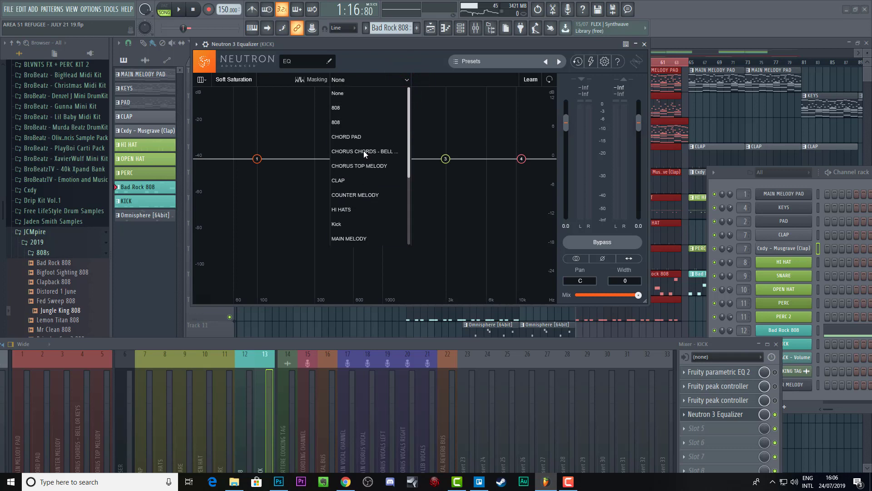
{"action": "left_click", "coordinate": [355, 119]}
{"action": "key", "text": "space"}
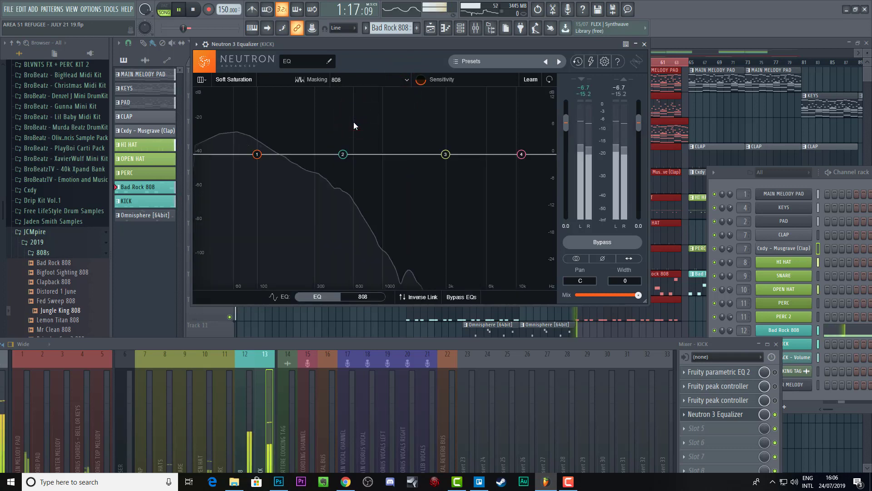
{"action": "key", "text": "space"}
Reselect 808 in the masking list twice, replaying the song each time to compare.
{"action": "left_click", "coordinate": [406, 79]}
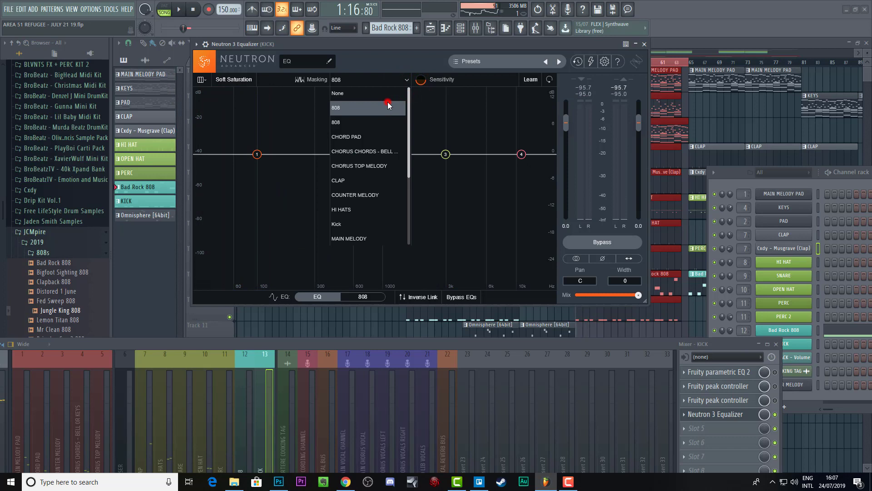
{"action": "left_click", "coordinate": [388, 103]}
{"action": "key", "text": "space"}
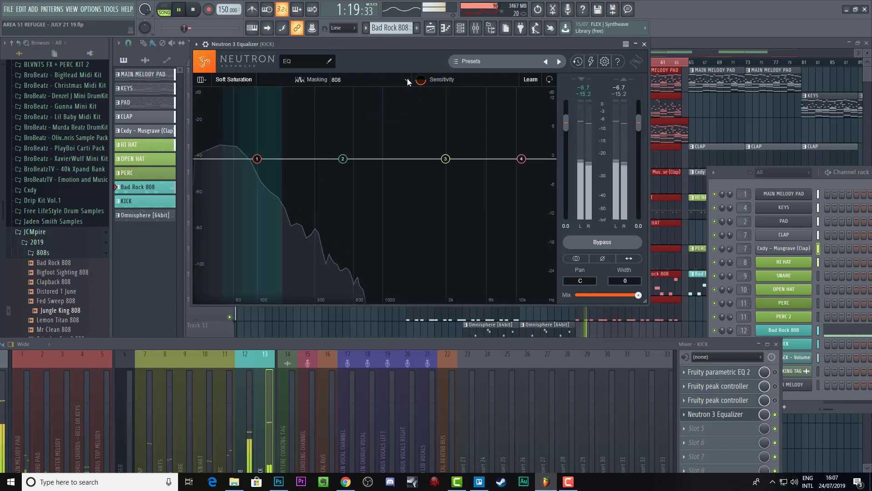
{"action": "key", "text": "space"}
{"action": "left_click", "coordinate": [407, 79]}
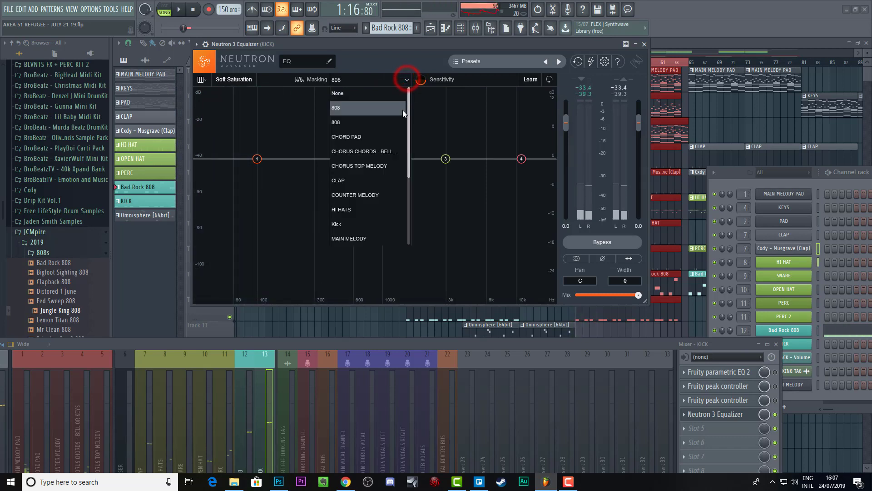
{"action": "left_click", "coordinate": [388, 123]}
{"action": "key", "text": "space"}
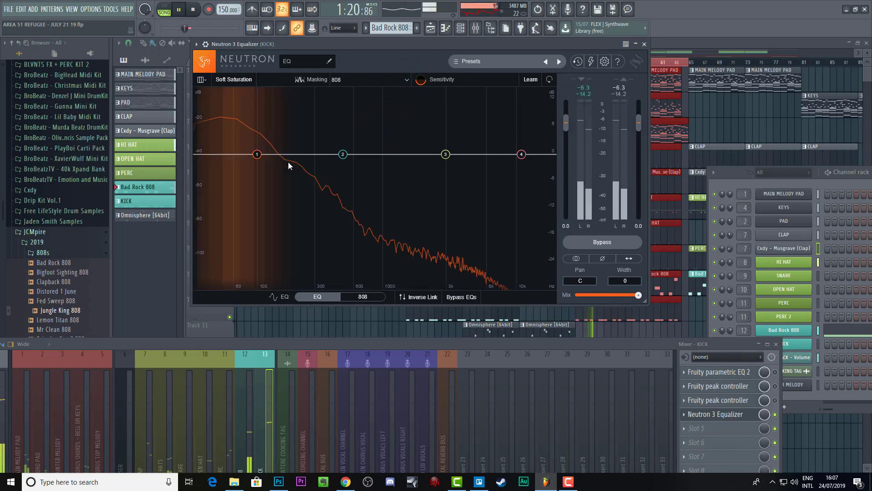
{"action": "key", "text": "space"}
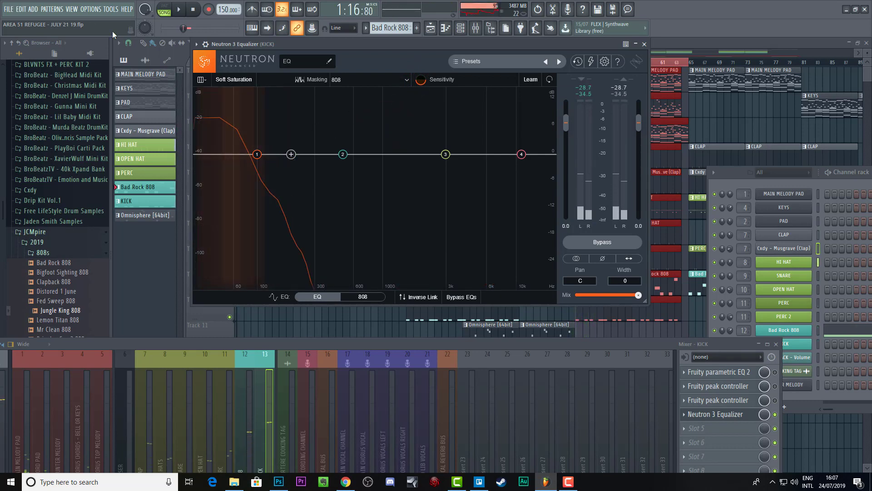
{"action": "left_click", "coordinate": [92, 10]}
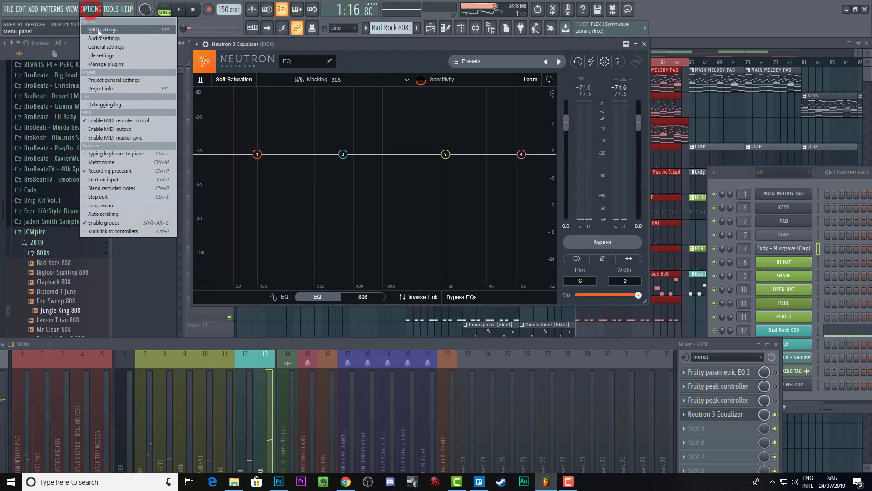
Dismiss the settings menu, move the mixer aside to uncover KICK's Neutron EQ, and start playback.
{"action": "left_click", "coordinate": [323, 48]}
{"action": "left_click_drag", "start_coordinate": [209, 342], "coordinate": [300, 136]}
{"action": "left_click", "coordinate": [82, 239]}
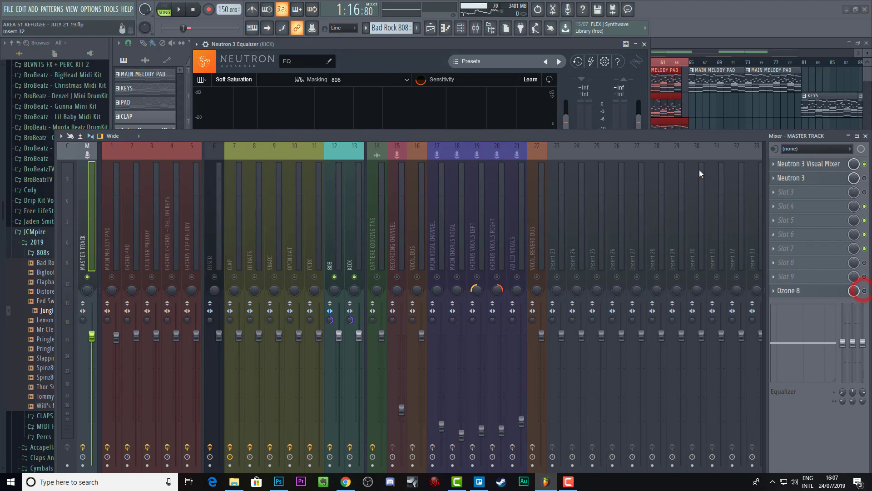
{"action": "left_click_drag", "start_coordinate": [685, 141], "coordinate": [593, 265]}
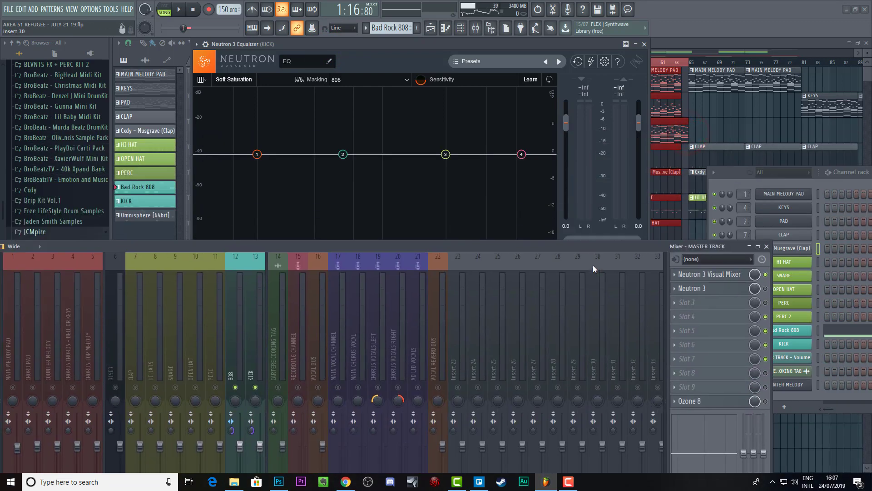
{"action": "key", "text": "space"}
Focus KICK's Neutron EQ window, move the mixer down to show it fully, and restart playback.
{"action": "left_click", "coordinate": [399, 45]}
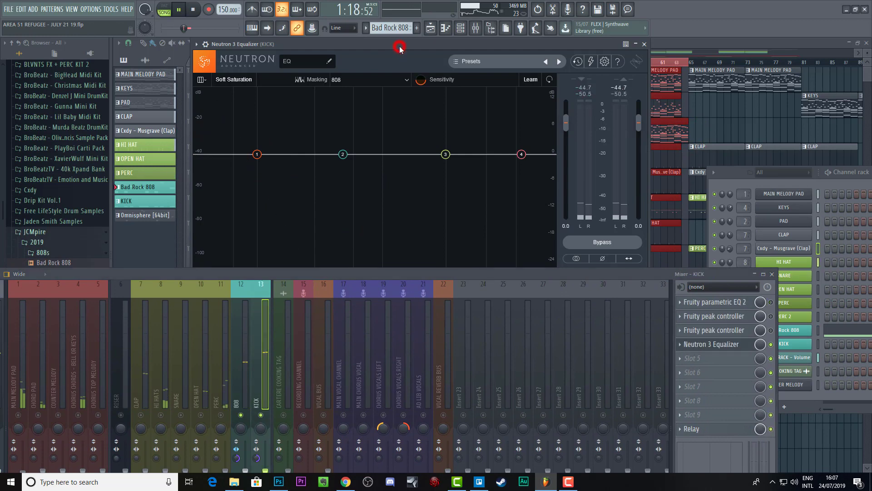
{"action": "left_click", "coordinate": [442, 272]}
{"action": "left_click_drag", "start_coordinate": [440, 272], "coordinate": [454, 374]}
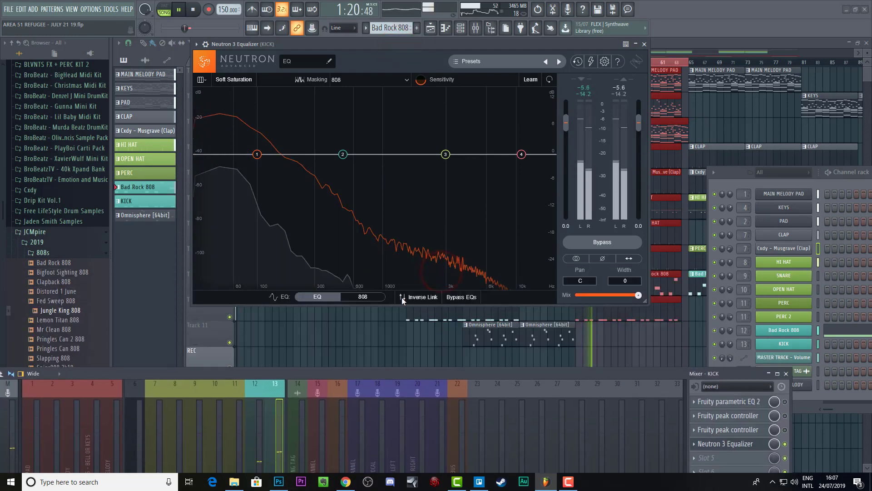
{"action": "left_click_drag", "start_coordinate": [342, 45], "coordinate": [334, 58]}
{"action": "key", "text": "space"}
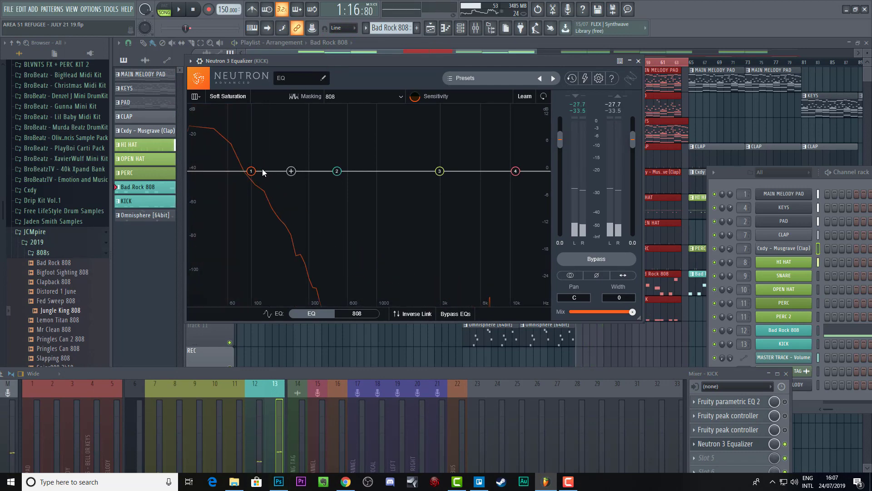
{"action": "key", "text": "space"}
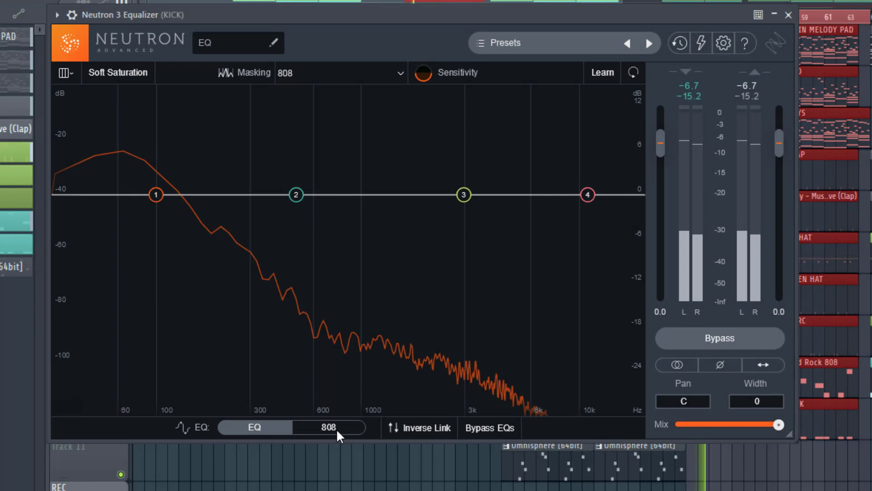
Preview the linked 808 EQ, switch back to the kick's own EQ, and toggle masking analysis.
{"action": "left_click", "coordinate": [346, 356]}
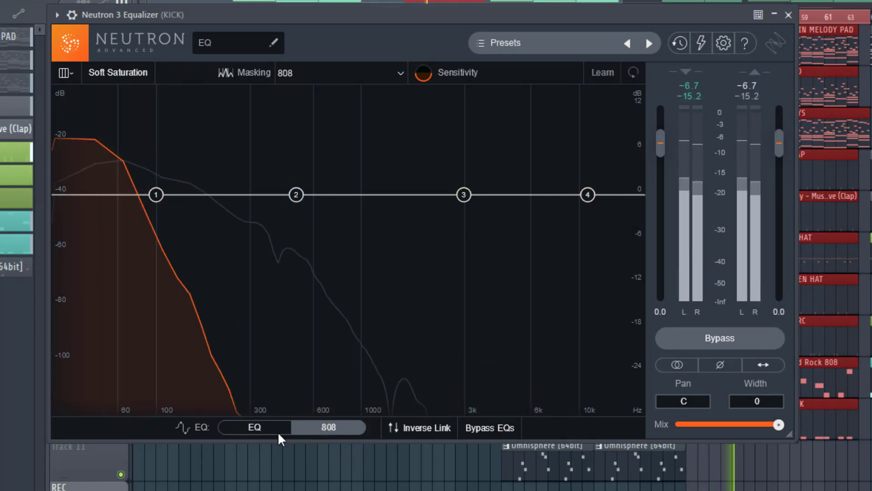
{"action": "left_click", "coordinate": [275, 426]}
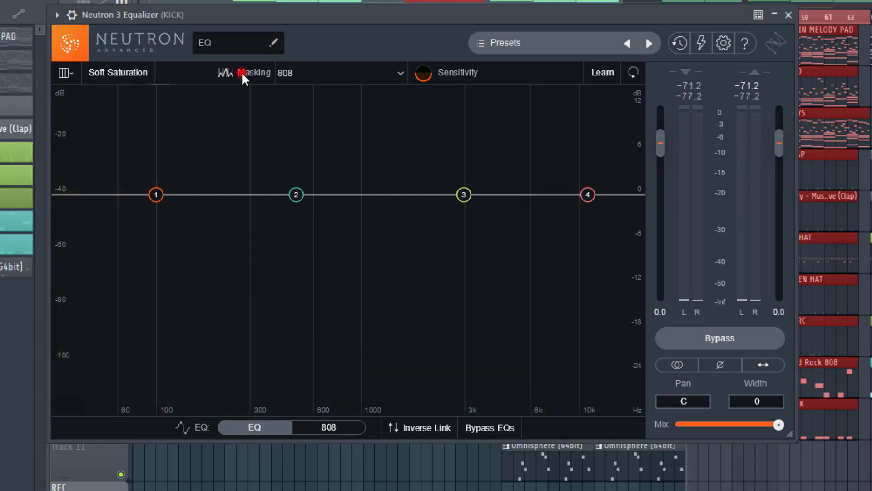
{"action": "left_click", "coordinate": [241, 72]}
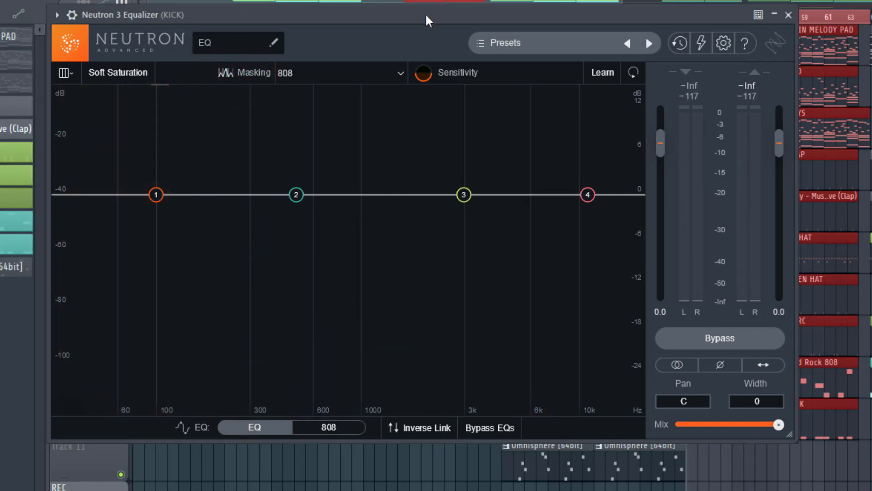
{"action": "left_click_drag", "start_coordinate": [425, 13], "coordinate": [448, 89]}
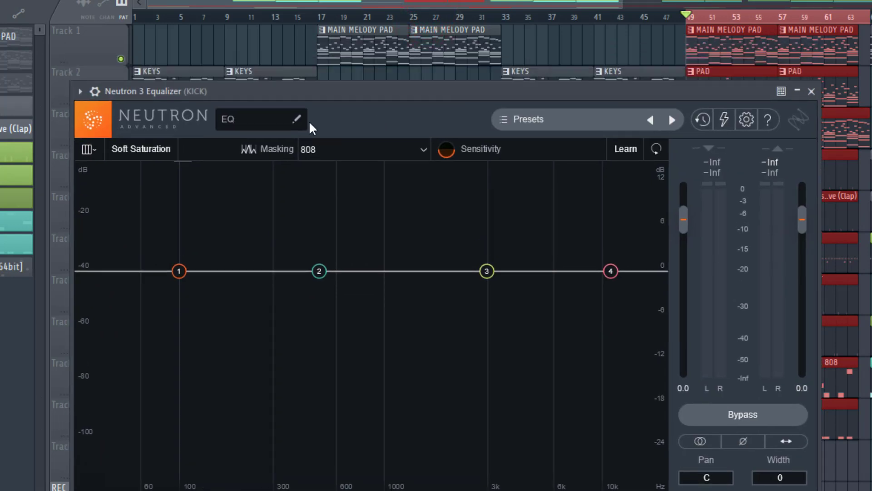
{"action": "left_click_drag", "start_coordinate": [321, 97], "coordinate": [302, 52]}
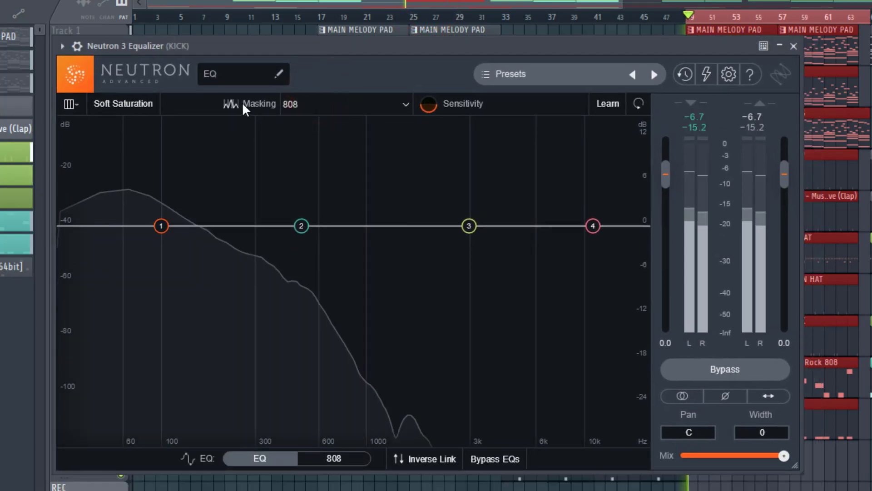
{"action": "left_click", "coordinate": [236, 104]}
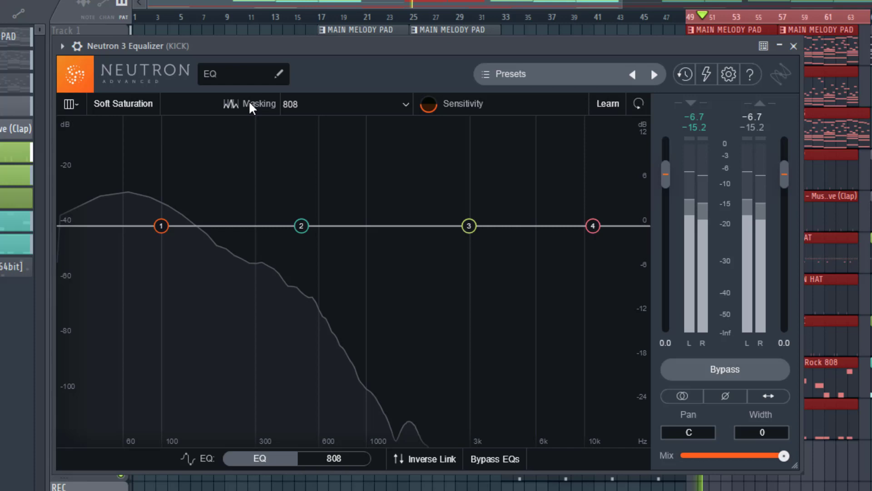
Enable masking markers against the 808, raise their sensitivity, and start renaming the kick's EQ instance.
{"action": "left_click", "coordinate": [230, 103]}
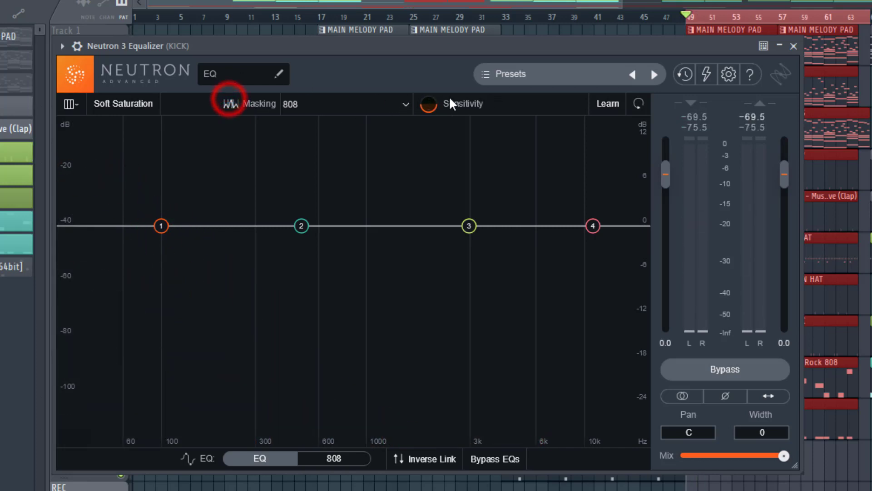
{"action": "left_click", "coordinate": [428, 104]}
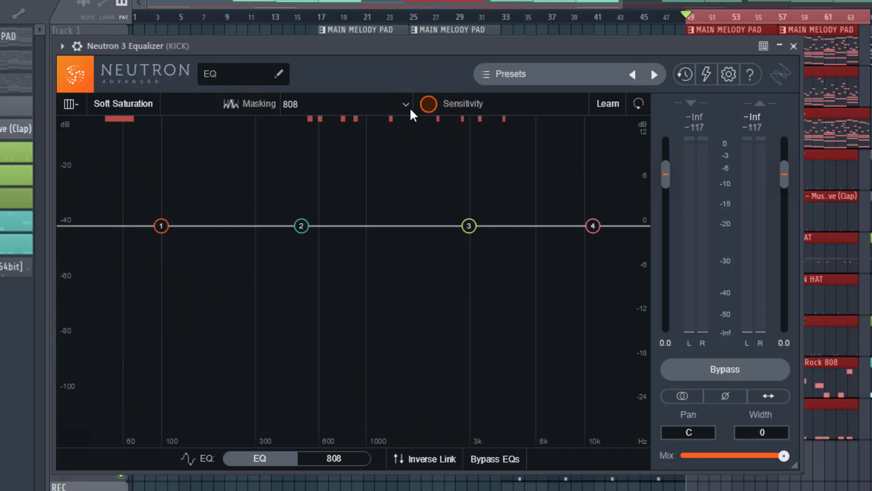
{"action": "left_click", "coordinate": [427, 103]}
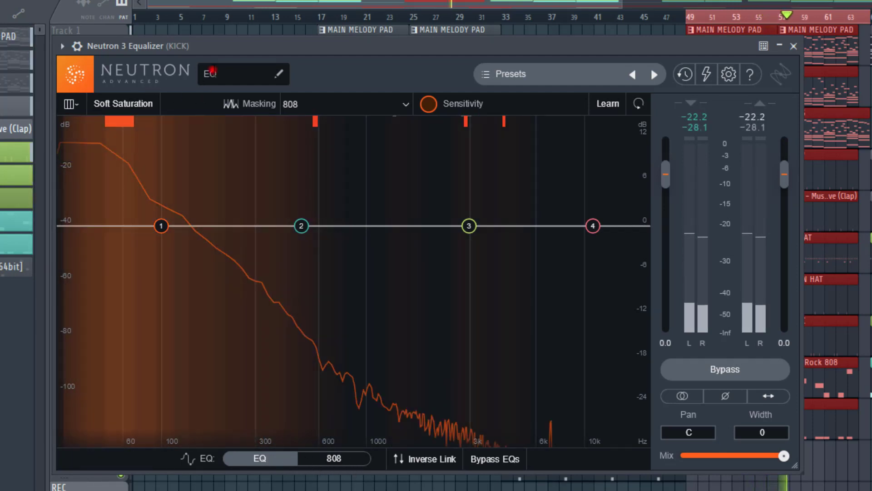
{"action": "double_click", "coordinate": [210, 73]}
Name the kick's Neutron EQ instance KICK.
{"action": "type", "text": "K"}
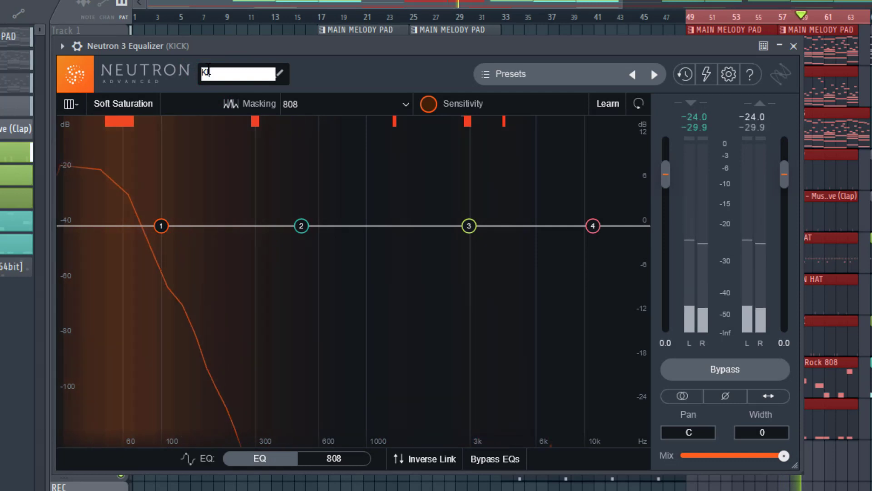
{"action": "type", "text": "ICK"}
{"action": "key", "text": "Return"}
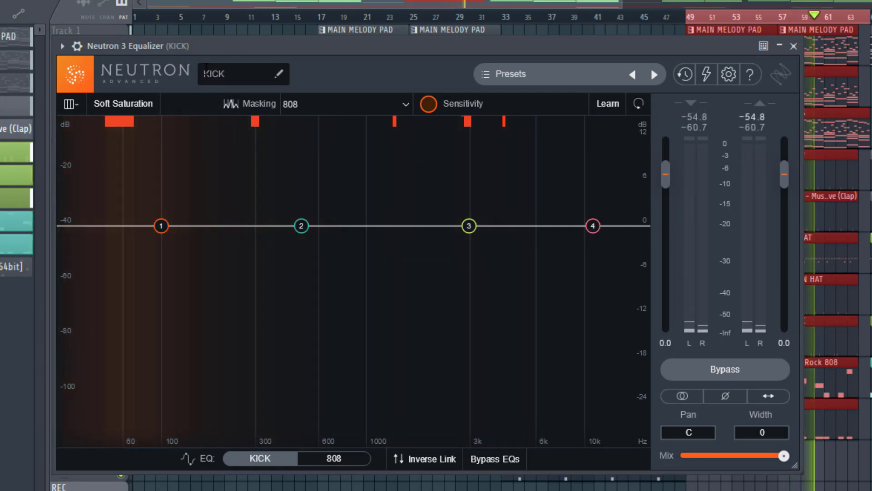
{"action": "left_click_drag", "start_coordinate": [243, 44], "coordinate": [236, 34]}
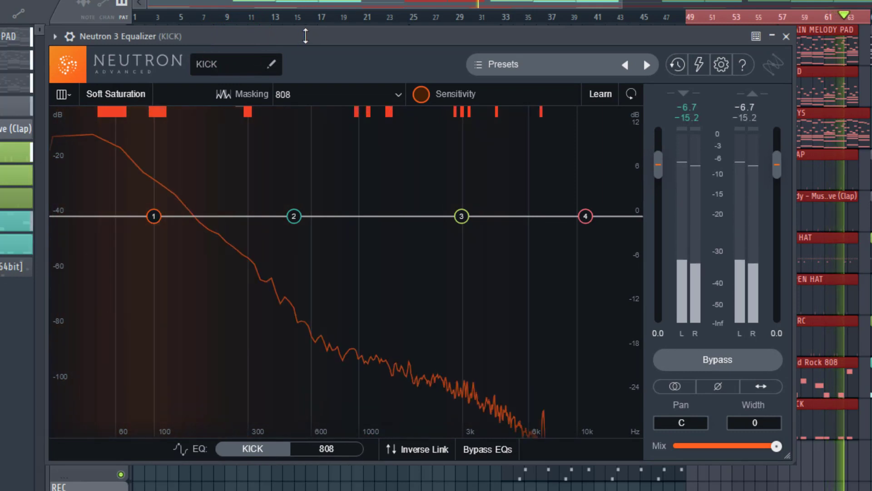
{"action": "left_click_drag", "start_coordinate": [305, 36], "coordinate": [315, 37]}
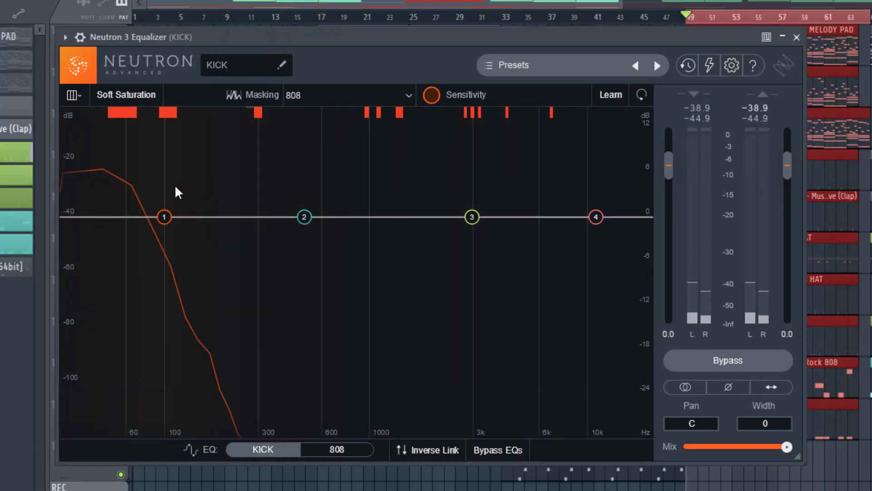
Select band 1 at 98 Hz, enable Inverse Link with the 808's EQ, and start playback.
{"action": "left_click", "coordinate": [164, 216]}
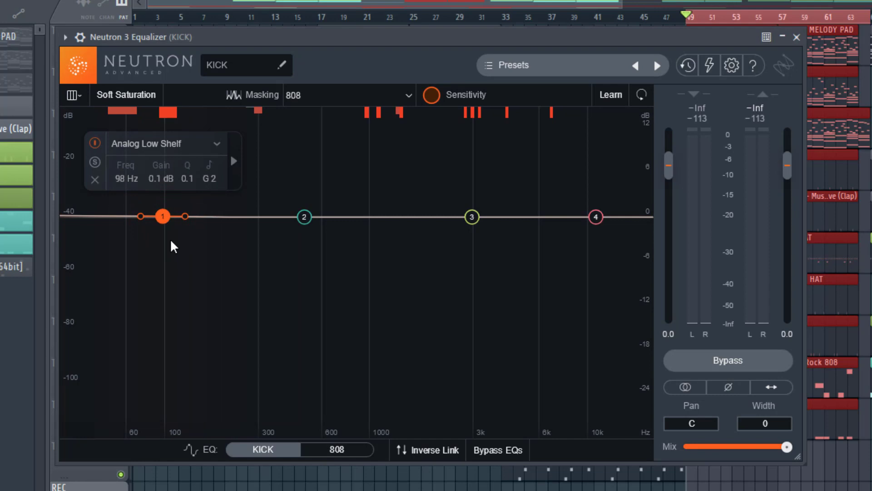
{"action": "left_click", "coordinate": [401, 450]}
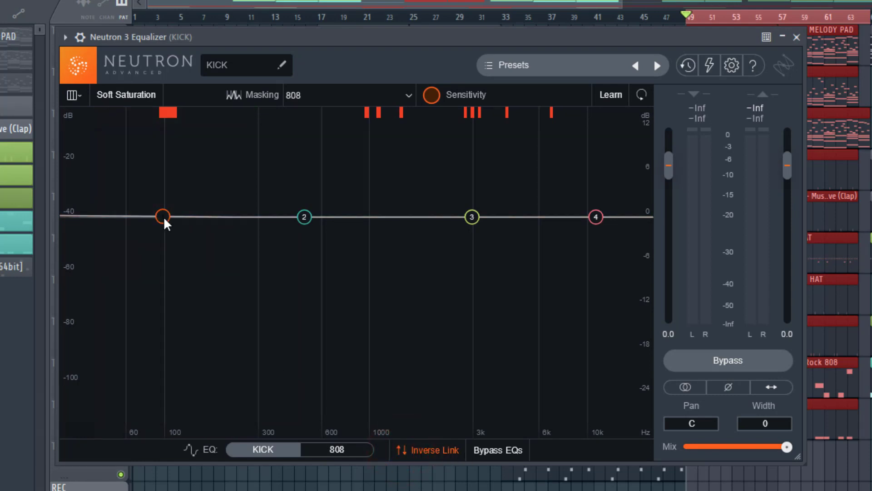
{"action": "key", "text": "space"}
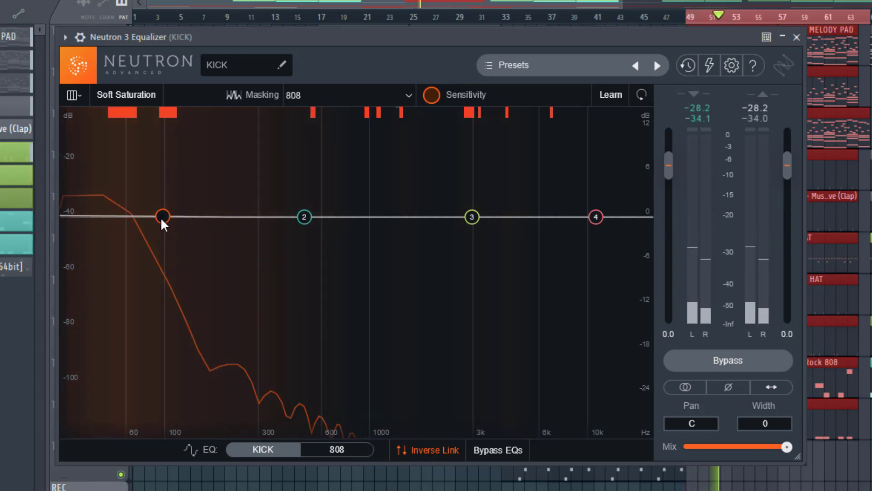
Drop the kick's low shelf toward 40 Hz and cut band 2 by 4.4 dB at 60 Hz, then play.
{"action": "left_click_drag", "start_coordinate": [163, 216], "coordinate": [132, 215]}
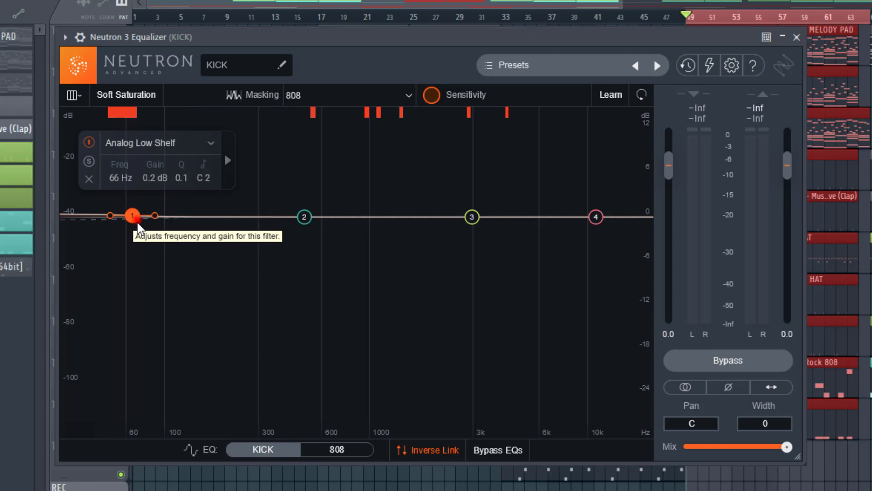
{"action": "left_click_drag", "start_coordinate": [138, 224], "coordinate": [101, 217]}
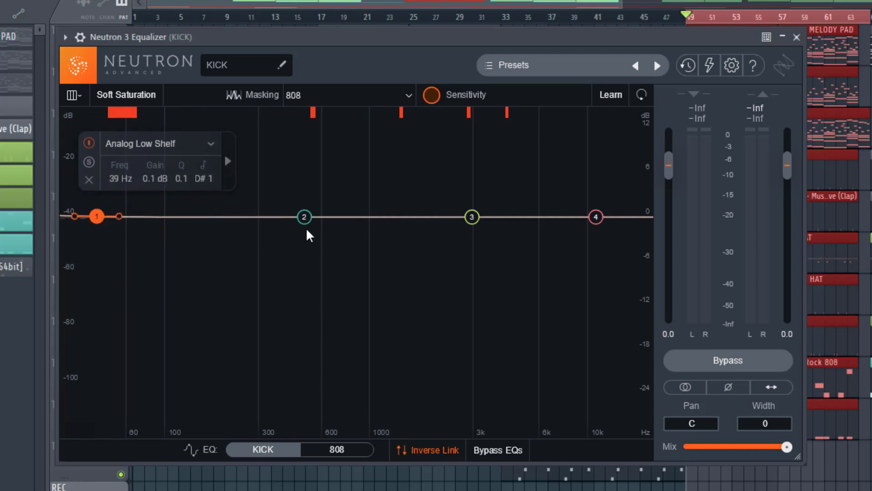
{"action": "left_click_drag", "start_coordinate": [304, 217], "coordinate": [151, 274]}
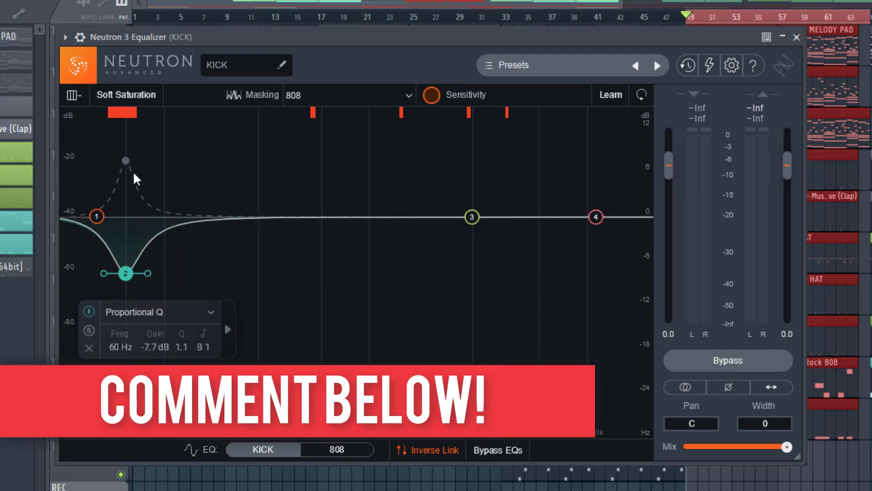
{"action": "left_click_drag", "start_coordinate": [129, 272], "coordinate": [146, 250]}
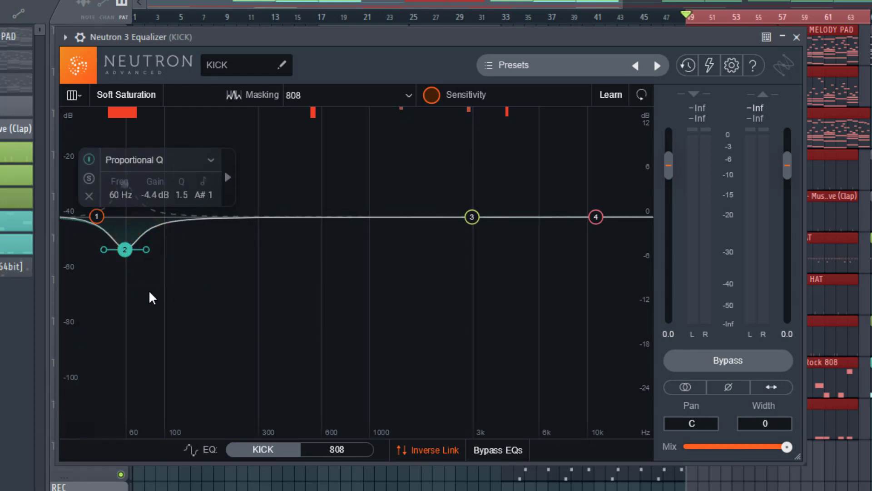
{"action": "key", "text": "space"}
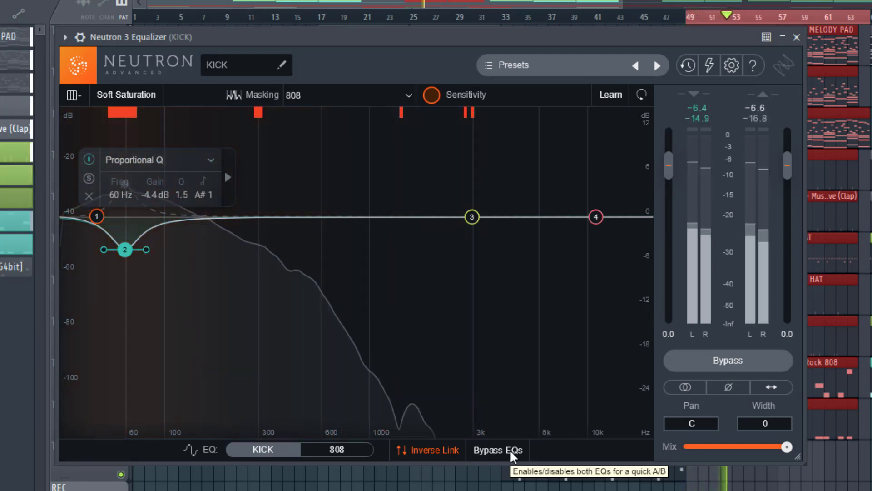
{"action": "key", "text": "space"}
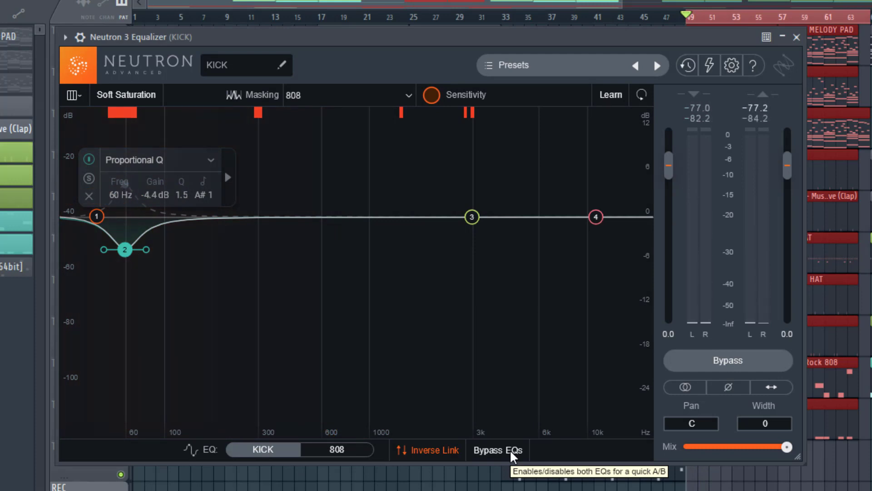
{"action": "left_click", "coordinate": [510, 449]}
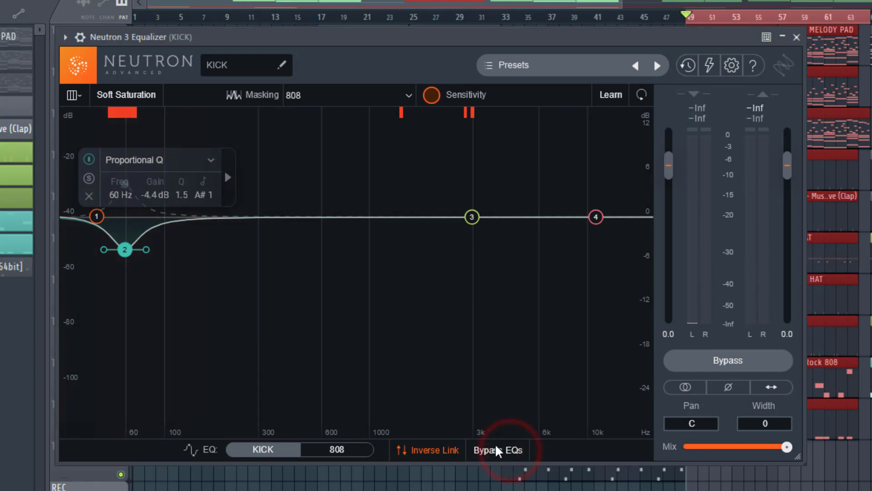
{"action": "left_click", "coordinate": [495, 443]}
{"action": "left_click", "coordinate": [509, 449]}
{"action": "key", "text": "space"}
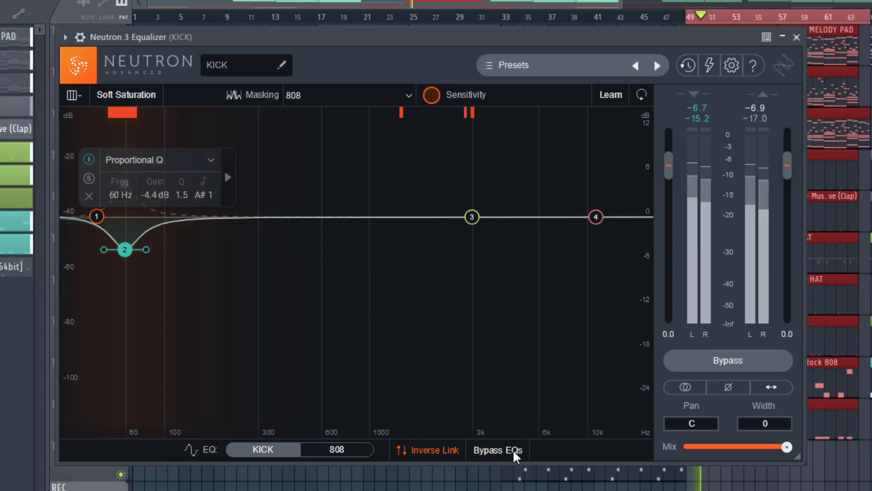
{"action": "left_click", "coordinate": [514, 449]}
{"action": "left_click", "coordinate": [513, 449]}
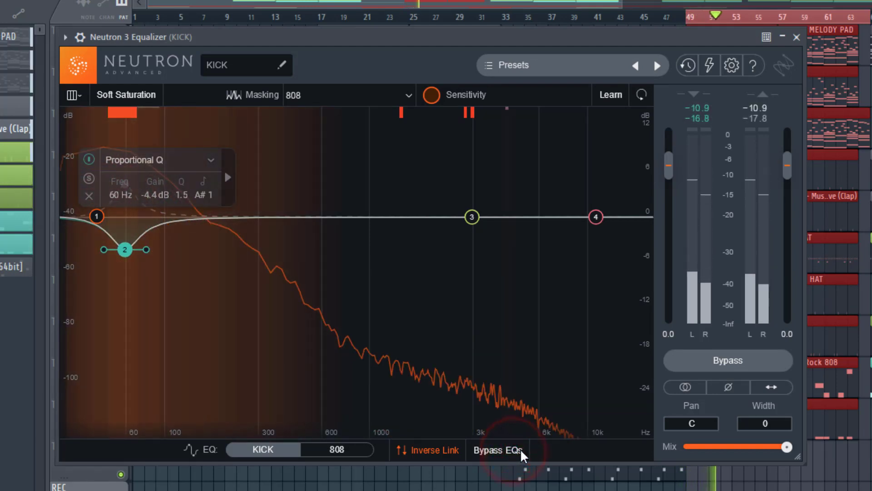
{"action": "left_click", "coordinate": [505, 450]}
{"action": "left_click", "coordinate": [504, 449]}
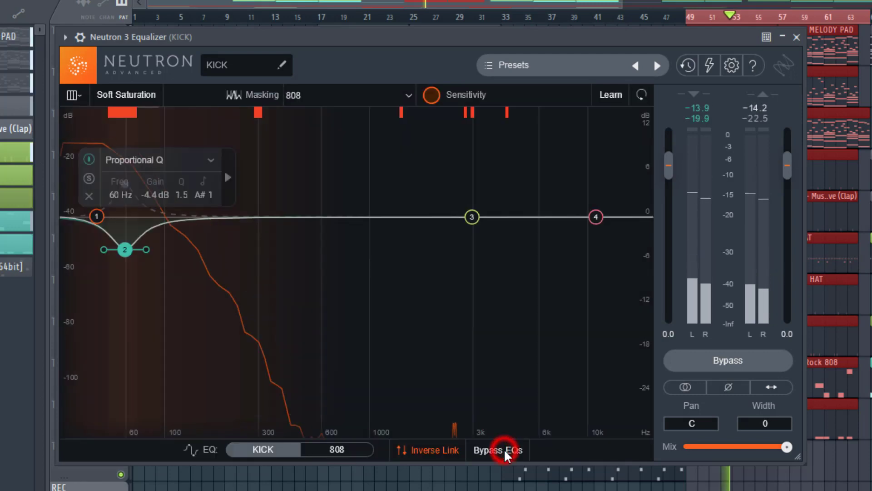
{"action": "left_click", "coordinate": [734, 358]}
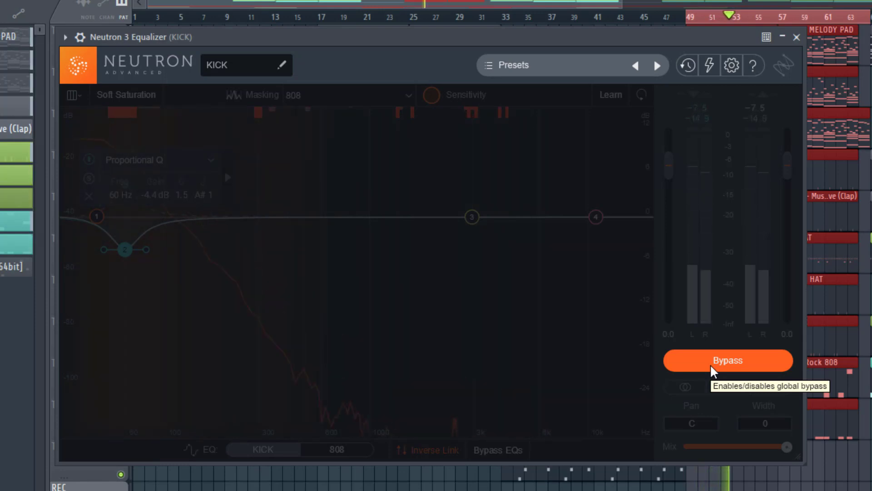
{"action": "left_click", "coordinate": [710, 364]}
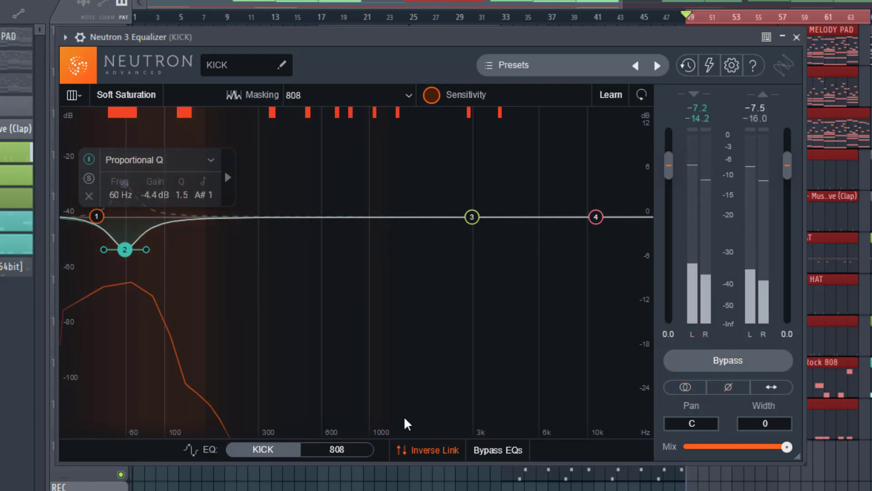
Boost kick band 2 by 5.4 dB at 118 Hz, mirrored as an 808 cut, and compare with Bypass.
{"action": "left_click_drag", "start_coordinate": [123, 250], "coordinate": [177, 177]}
{"action": "key", "text": "space"}
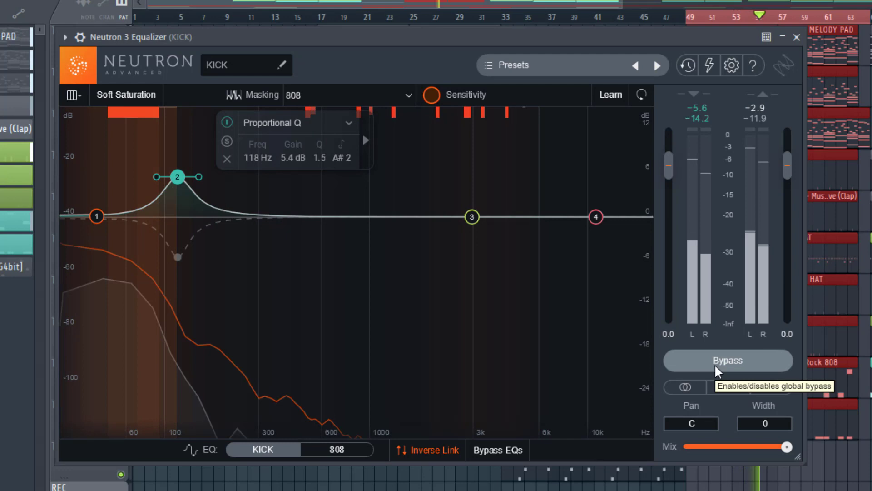
{"action": "left_click", "coordinate": [716, 363]}
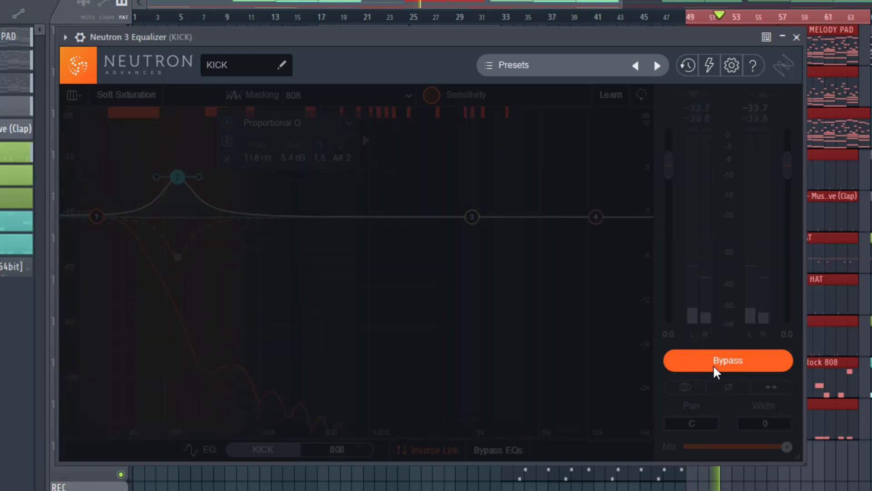
{"action": "key", "text": "space"}
{"action": "left_click", "coordinate": [716, 360]}
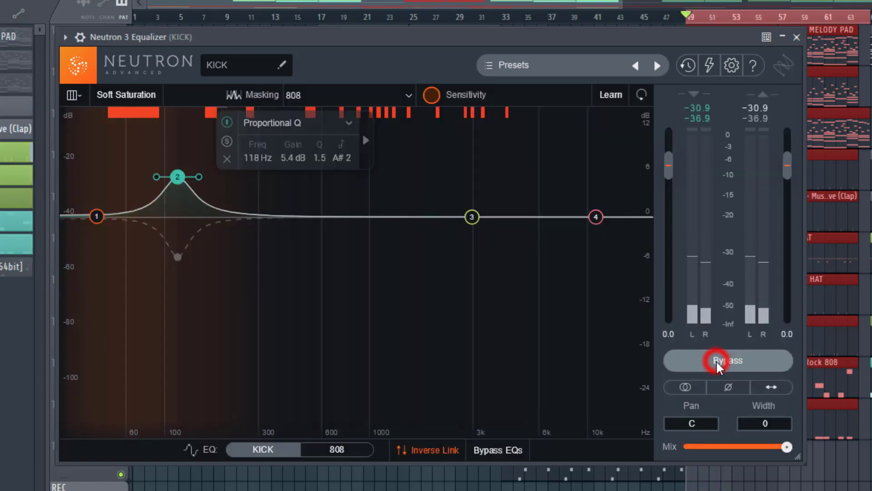
{"action": "key", "text": "space"}
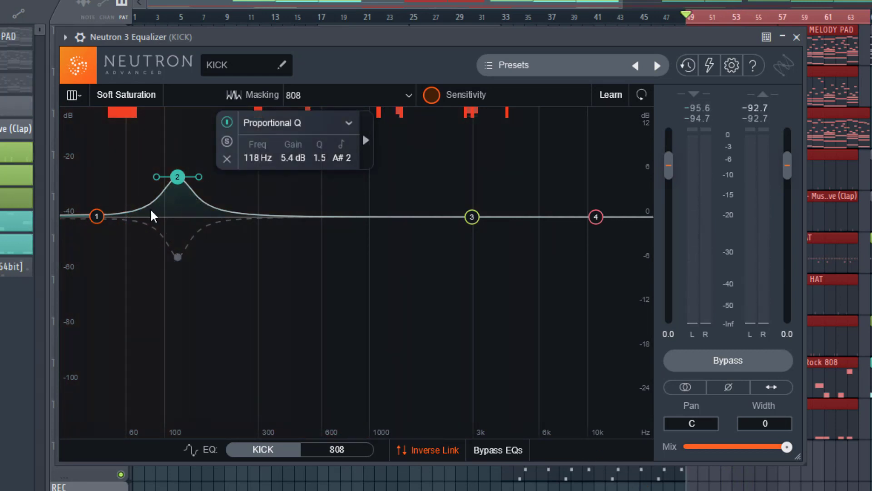
{"action": "left_click_drag", "start_coordinate": [440, 35], "coordinate": [422, 32]}
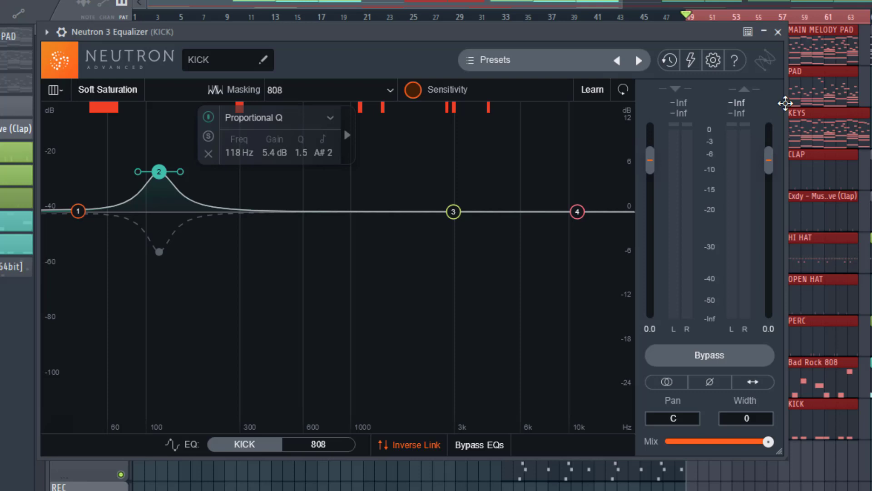
On mixer insert 808, enable Fruity parametric EQ 2 and Soundgoodizer, disable Neutron, and audition.
{"action": "left_click", "coordinate": [778, 32]}
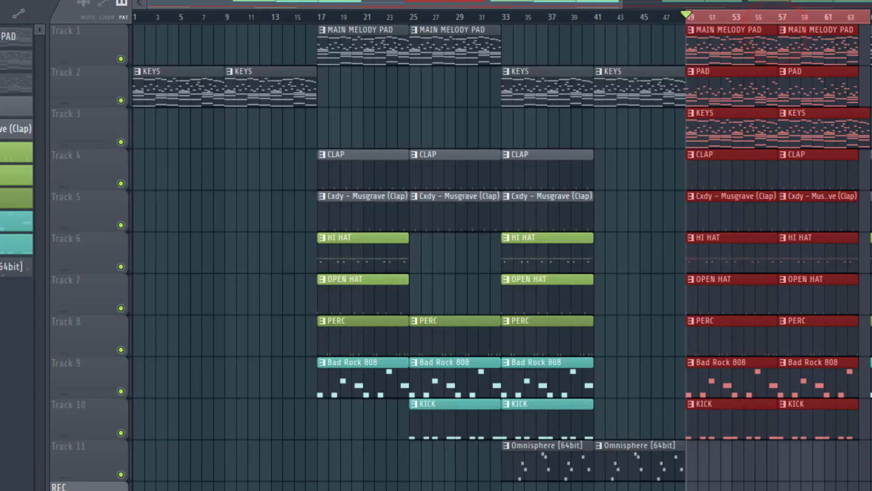
{"action": "key", "text": "F9"}
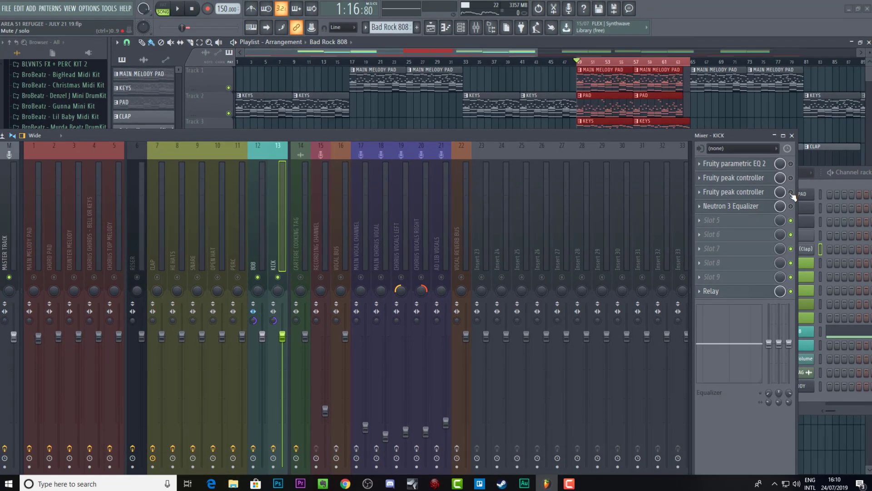
{"action": "left_click", "coordinate": [788, 190]}
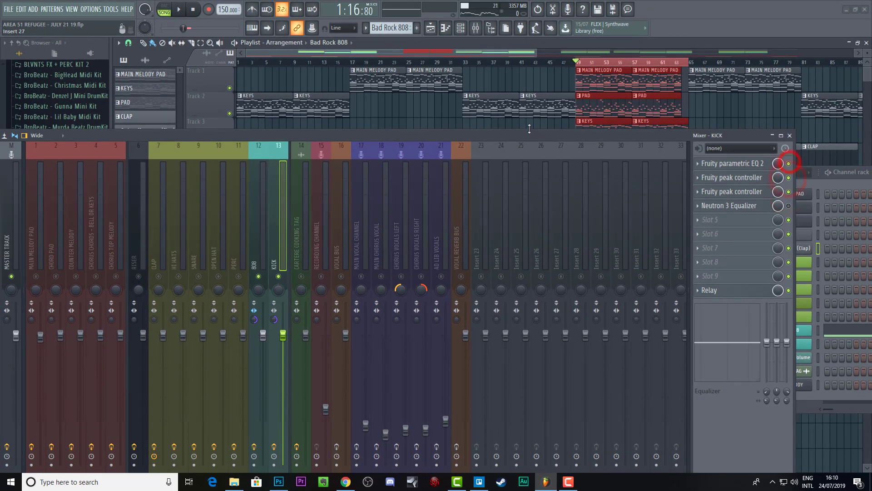
{"action": "left_click", "coordinate": [258, 223]}
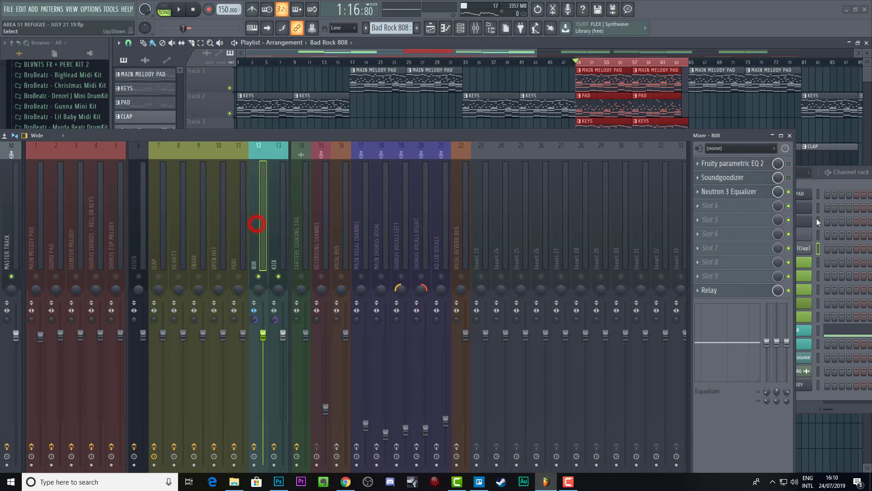
{"action": "left_click", "coordinate": [789, 177]}
{"action": "left_click", "coordinate": [788, 163]}
{"action": "left_click", "coordinate": [788, 191]}
{"action": "key", "text": "space"}
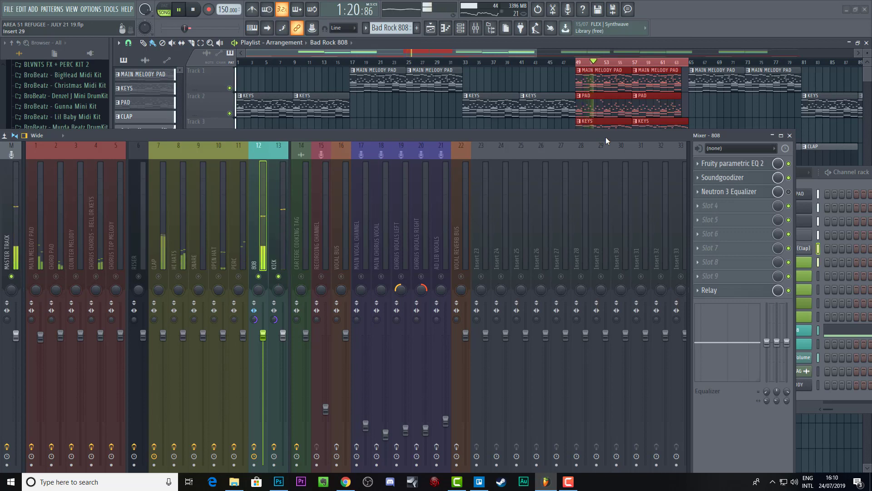
{"action": "key", "text": "space"}
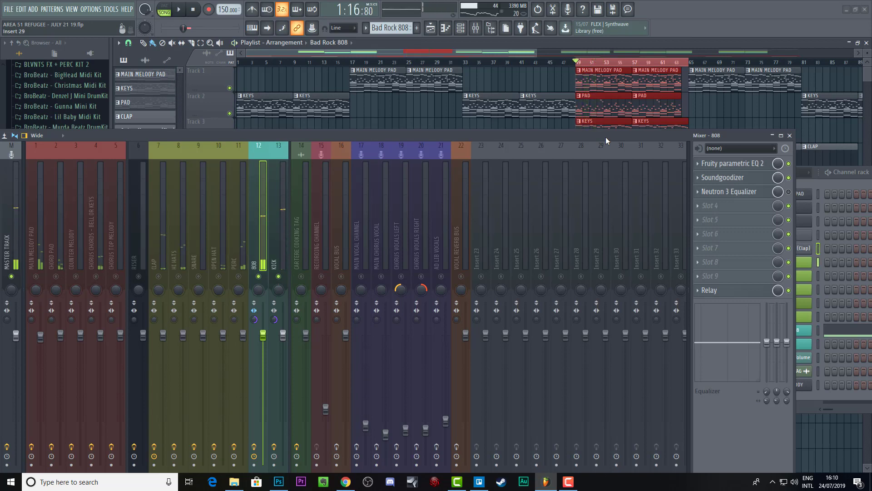
Reposition the mixer window and view the 808, KICK and master track effect chains.
{"action": "left_click_drag", "start_coordinate": [600, 135], "coordinate": [645, 111]}
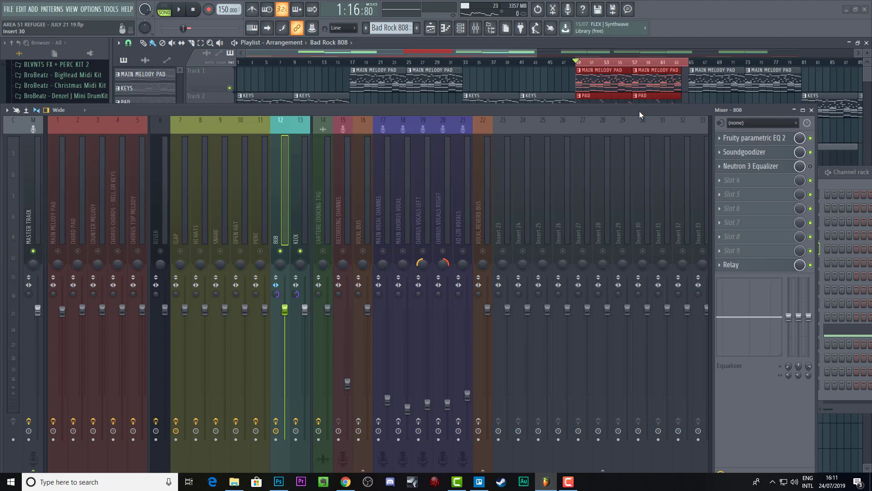
{"action": "left_click_drag", "start_coordinate": [639, 111], "coordinate": [659, 69]}
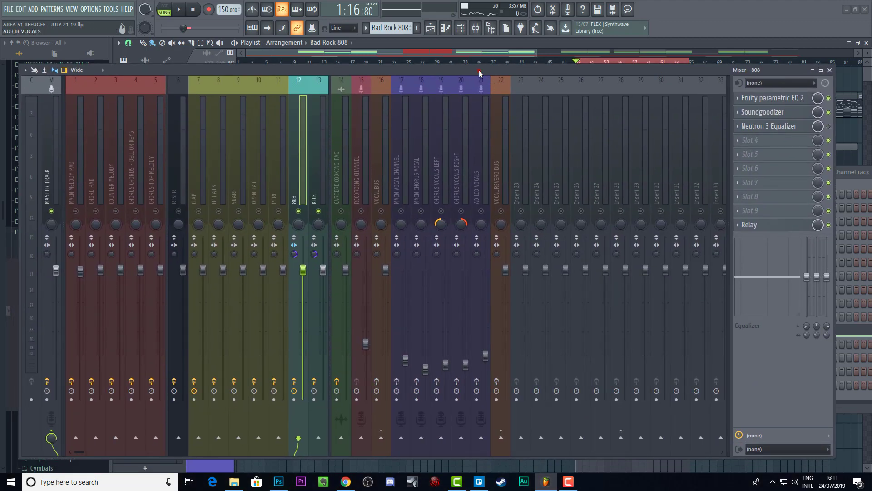
{"action": "left_click_drag", "start_coordinate": [478, 70], "coordinate": [505, 65]}
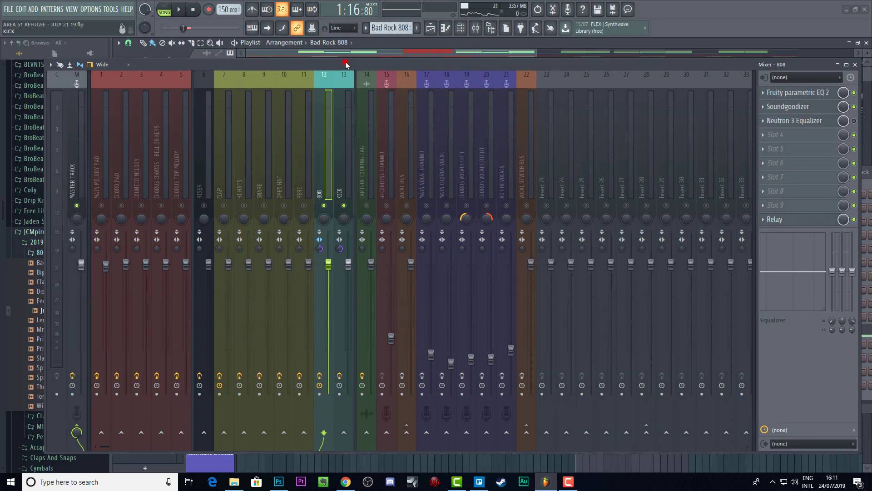
{"action": "left_click_drag", "start_coordinate": [345, 64], "coordinate": [326, 53]}
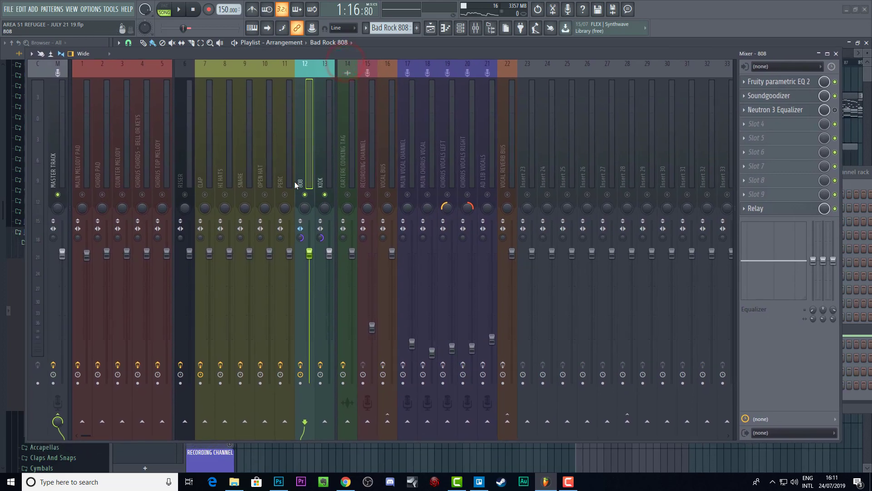
{"action": "left_click", "coordinate": [320, 157]}
{"action": "left_click", "coordinate": [302, 149]}
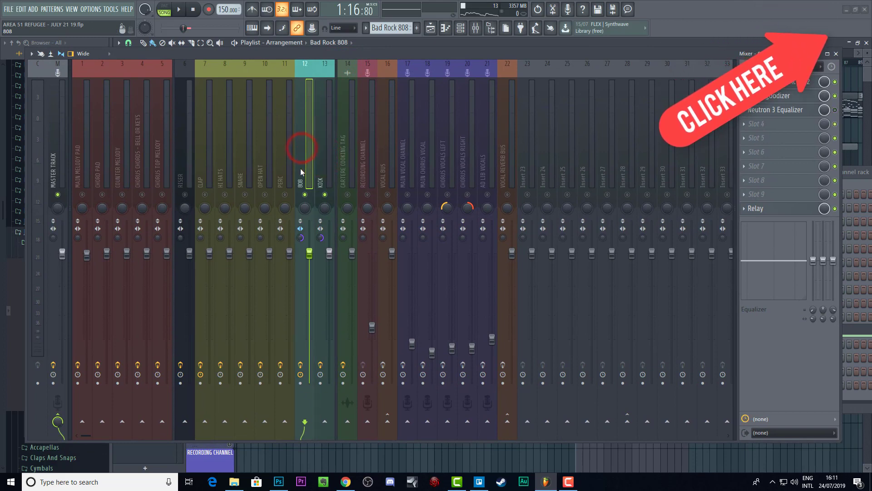
{"action": "left_click", "coordinate": [317, 156]}
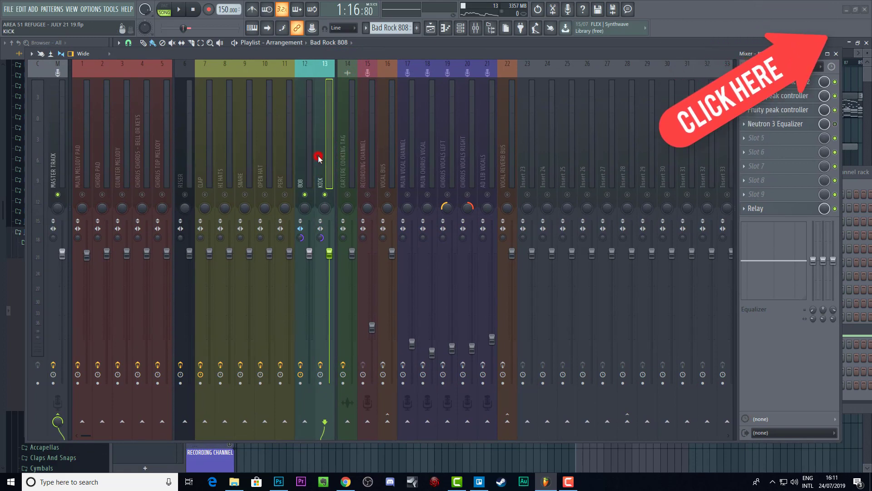
{"action": "left_click", "coordinate": [56, 112]}
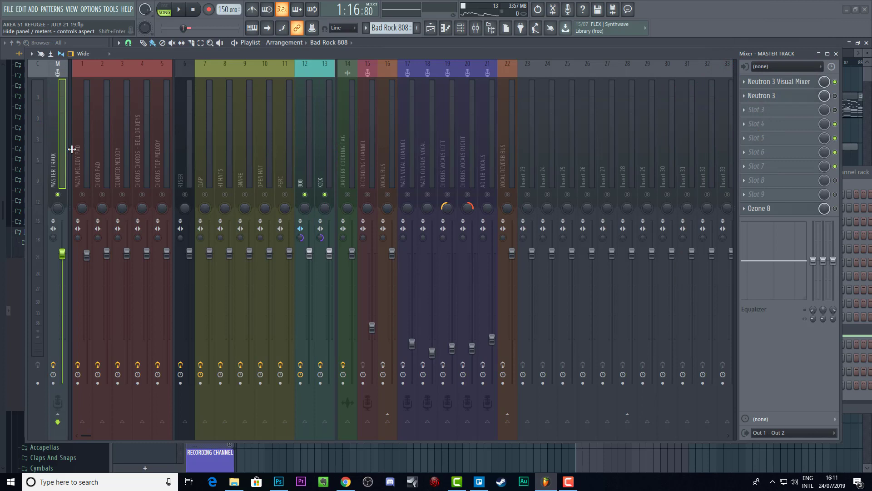
Play the mix through once, then bring up the jaycartere.com homepage in Chrome.
{"action": "key", "text": "space"}
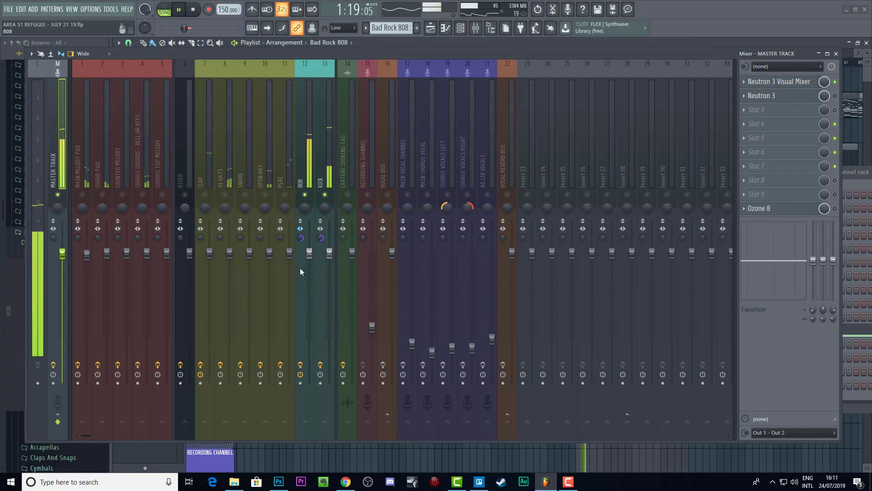
{"action": "key", "text": "space"}
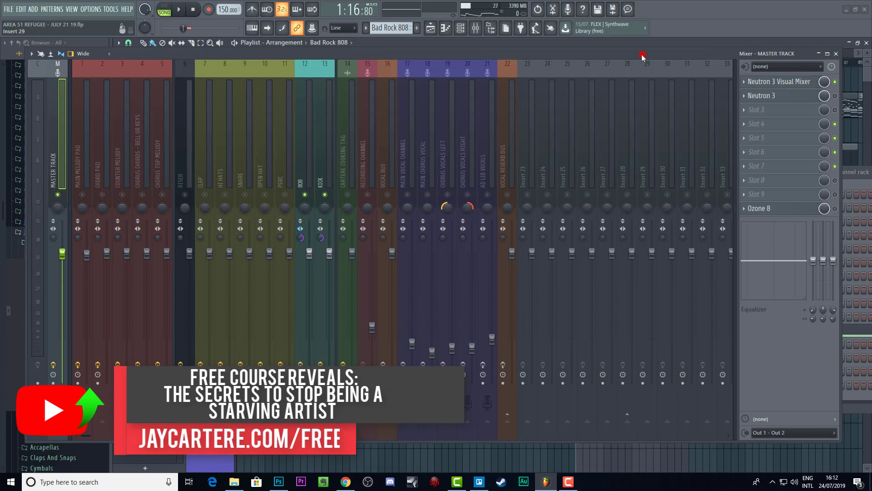
{"action": "left_click_drag", "start_coordinate": [642, 54], "coordinate": [650, 77]}
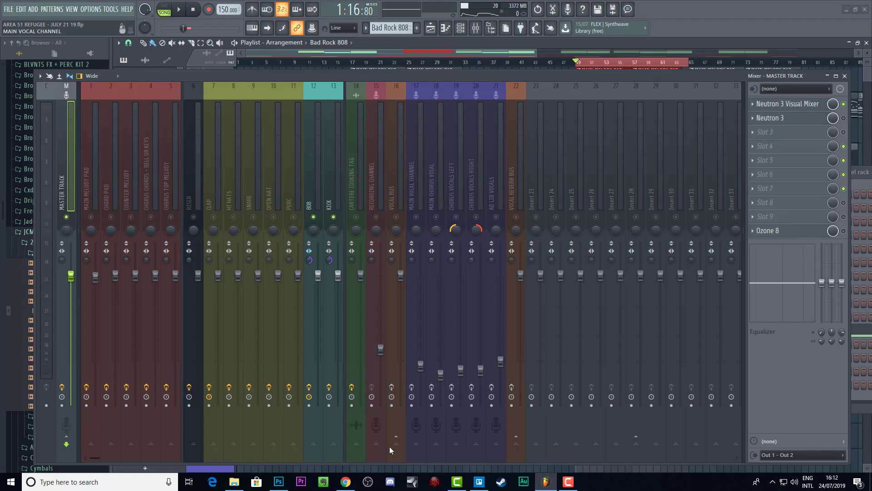
{"action": "left_click", "coordinate": [348, 486]}
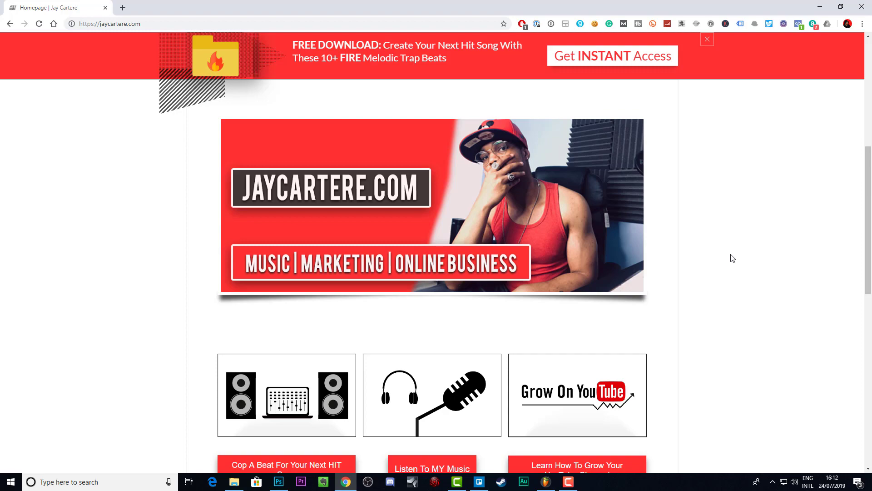
{"action": "key", "text": "alt+Tab"}
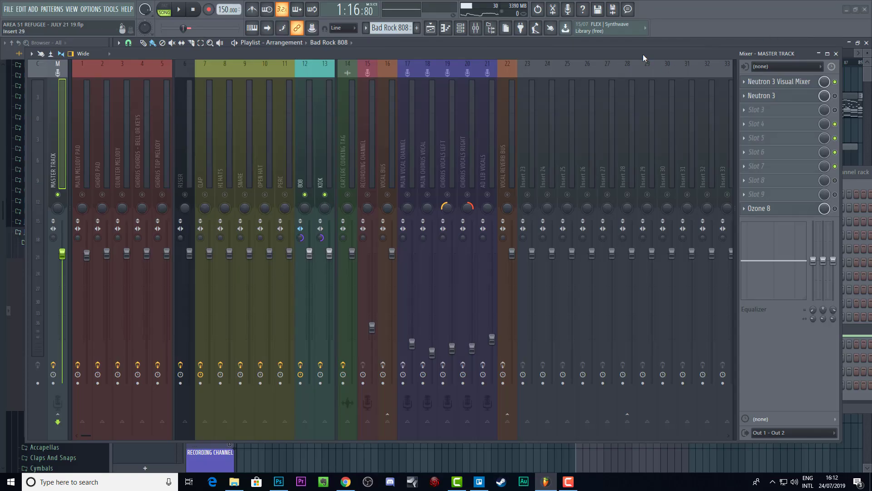
{"action": "left_click_drag", "start_coordinate": [643, 54], "coordinate": [650, 76]}
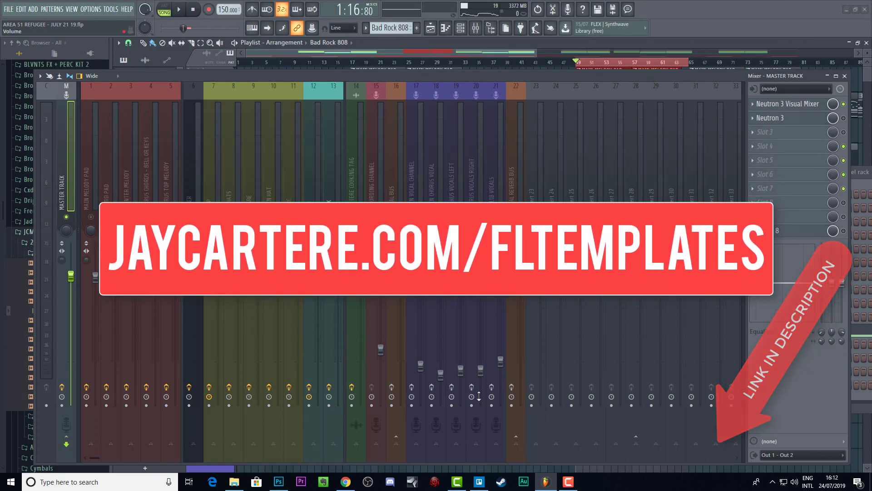
{"action": "left_click", "coordinate": [346, 482]}
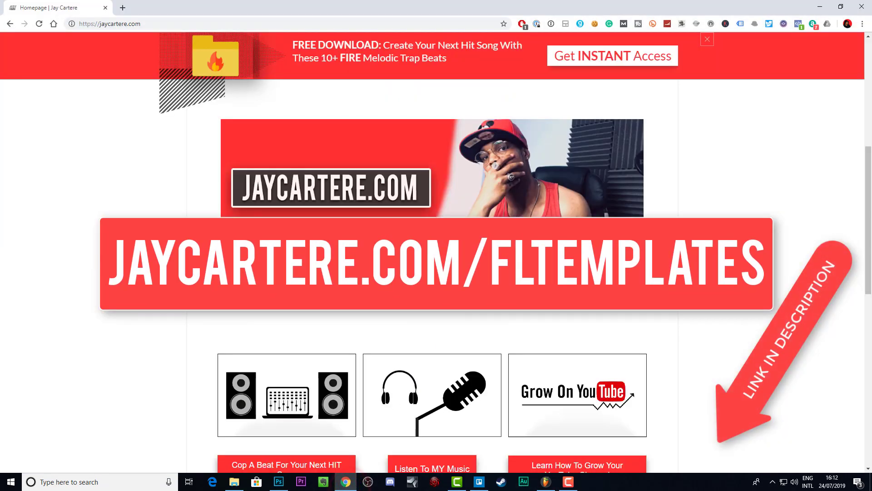